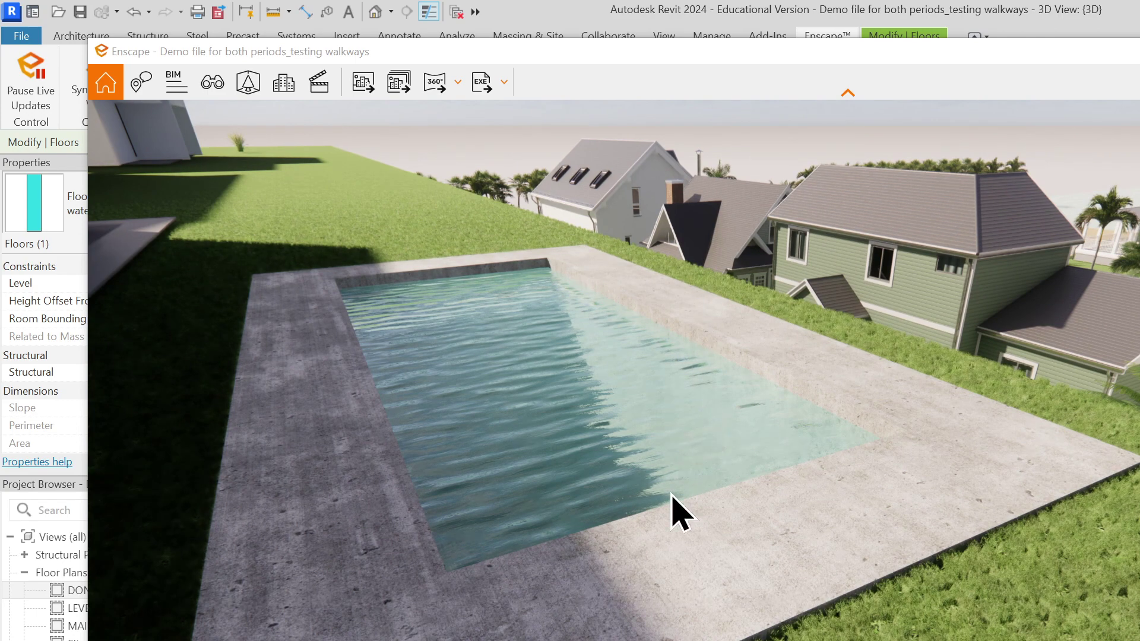
- Examine the finished pool's water and concrete edge from several angles in the rendered view
{"action": "left_click_drag", "start_coordinate": [677, 512], "coordinate": [653, 493]}
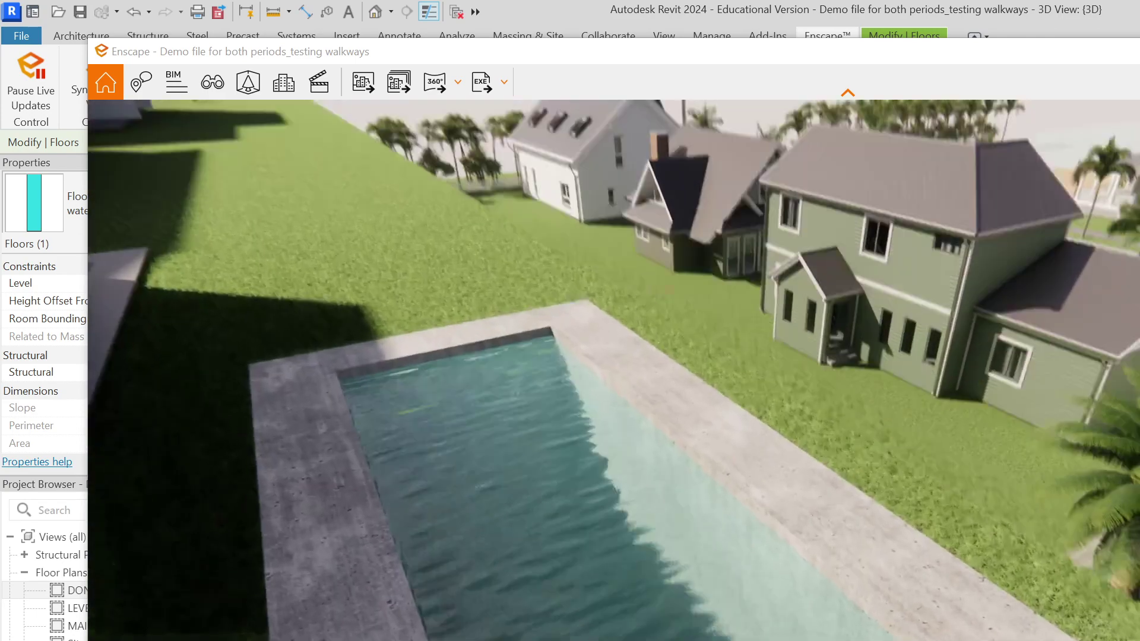
{"action": "key", "text": "w"}
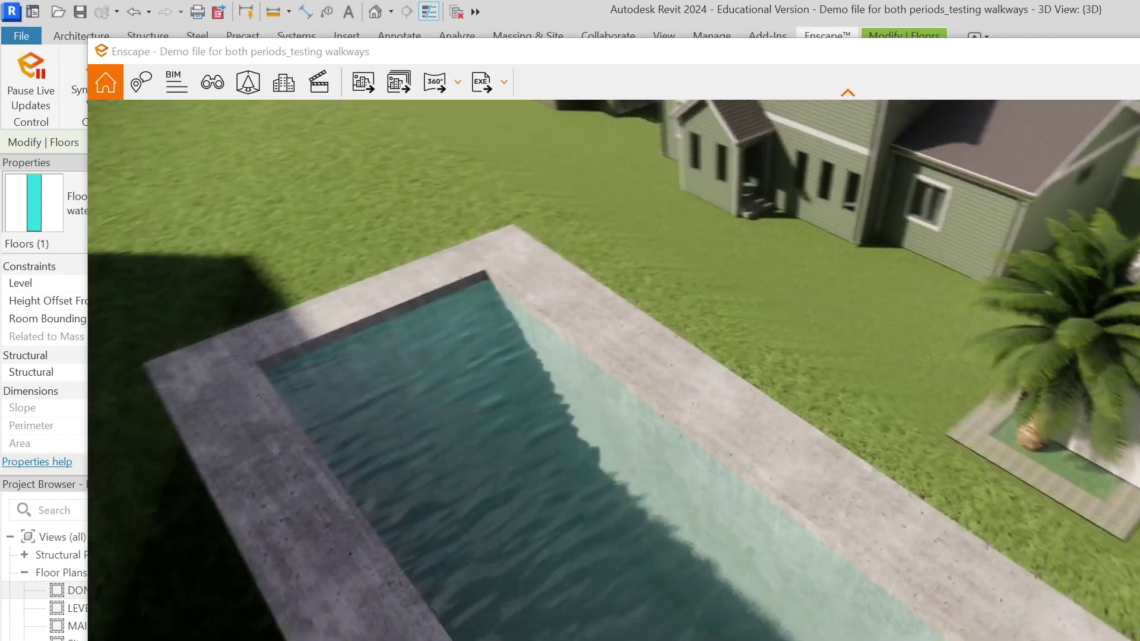
{"action": "key", "text": "s"}
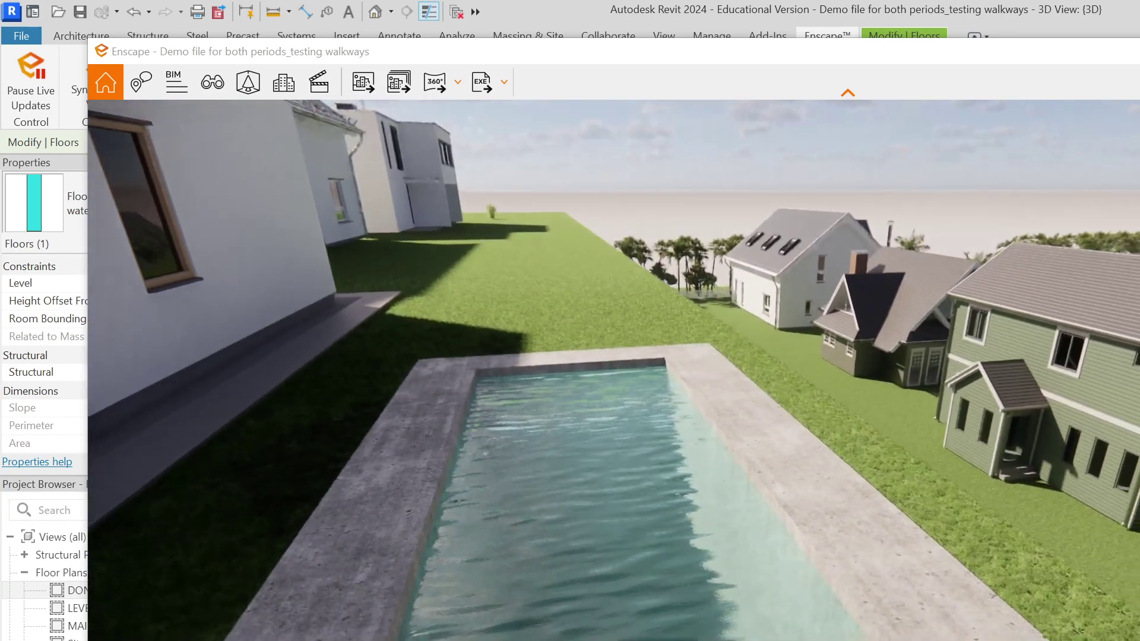
{"action": "left_click_drag", "start_coordinate": [974, 221], "coordinate": [1013, 220]}
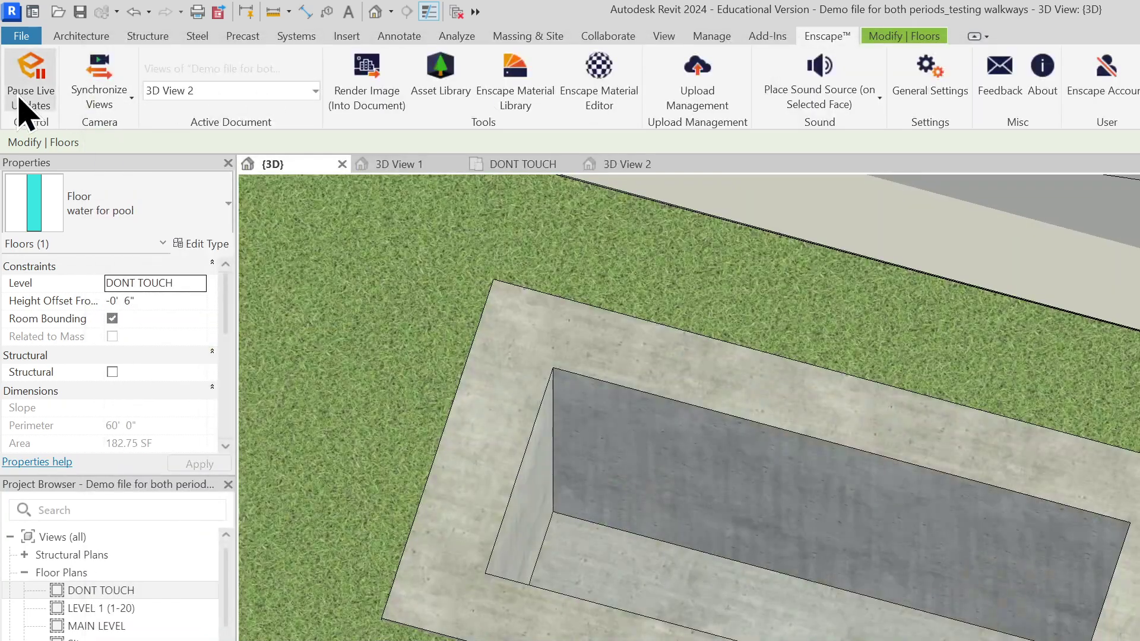
- Pause the Enscape live updates and open the DONT TOUCH floor plan at the lawn beside house 28
{"action": "left_click", "coordinate": [21, 98]}
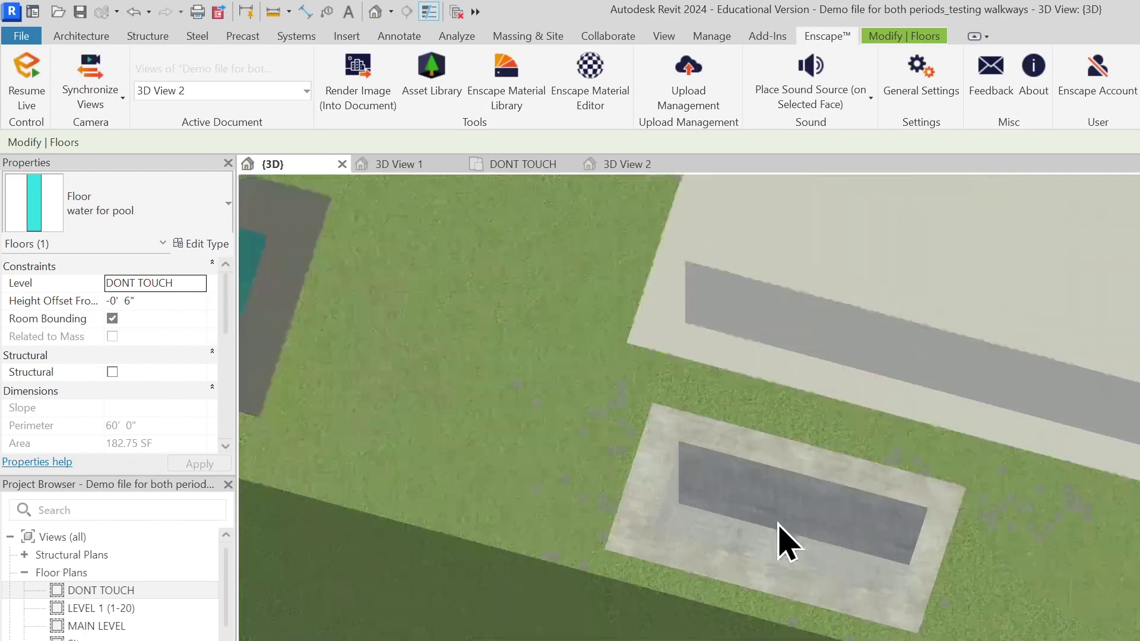
{"action": "scroll", "coordinate": [786, 543], "scroll_direction": "down", "scroll_amount": 4}
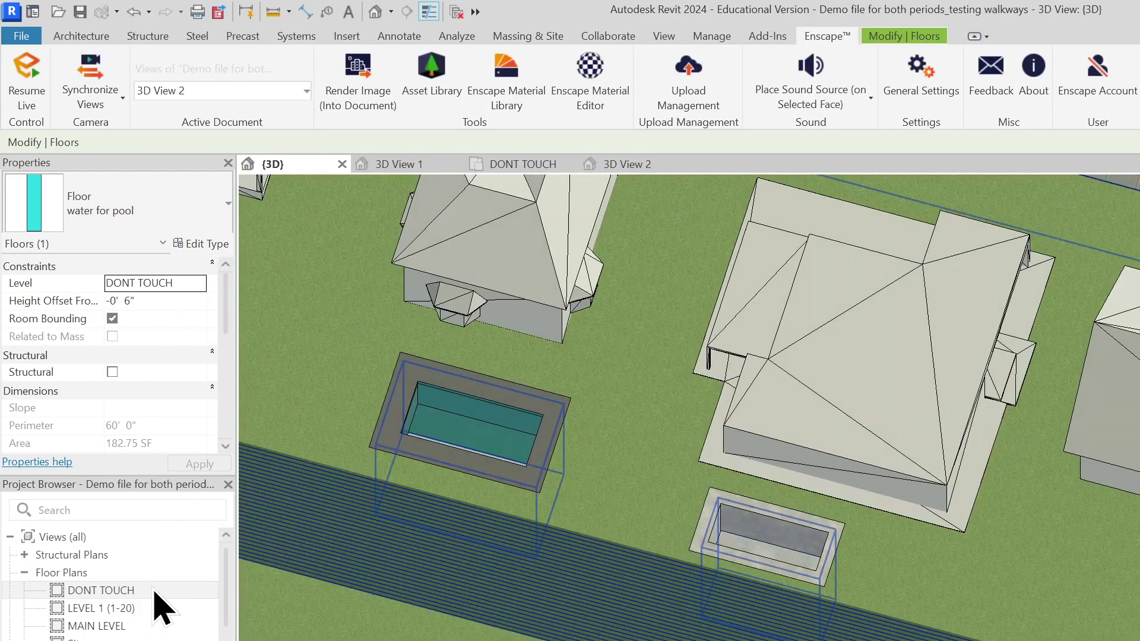
{"action": "double_click", "coordinate": [155, 592]}
{"action": "scroll", "coordinate": [809, 624], "scroll_direction": "down", "scroll_amount": 4}
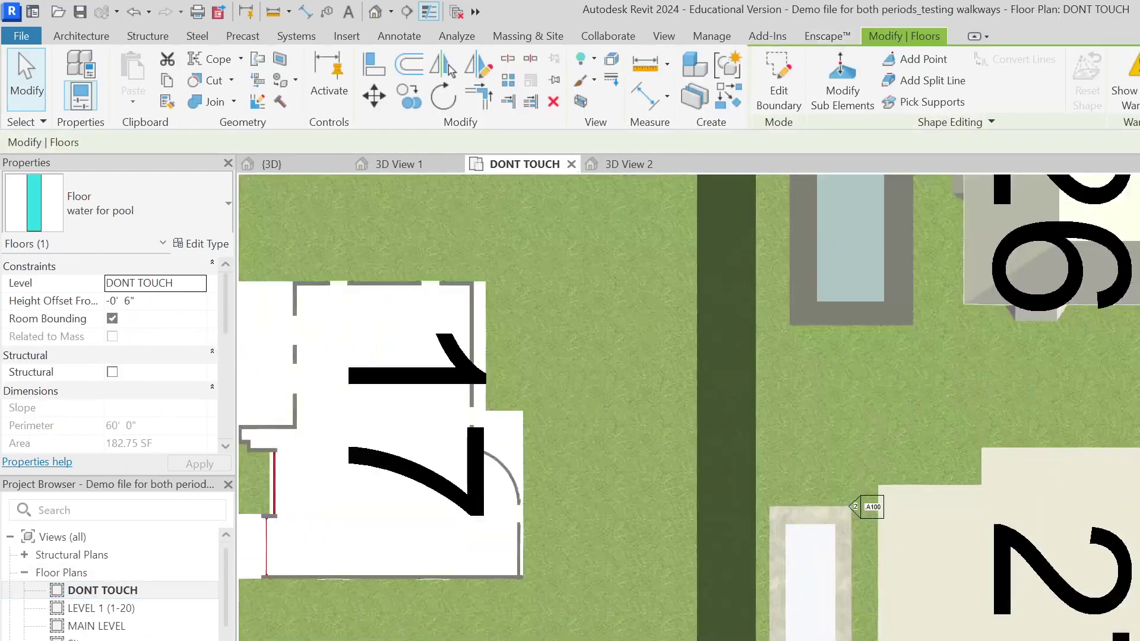
{"action": "middle_click_drag", "start_coordinate": [926, 623], "coordinate": [781, 107]}
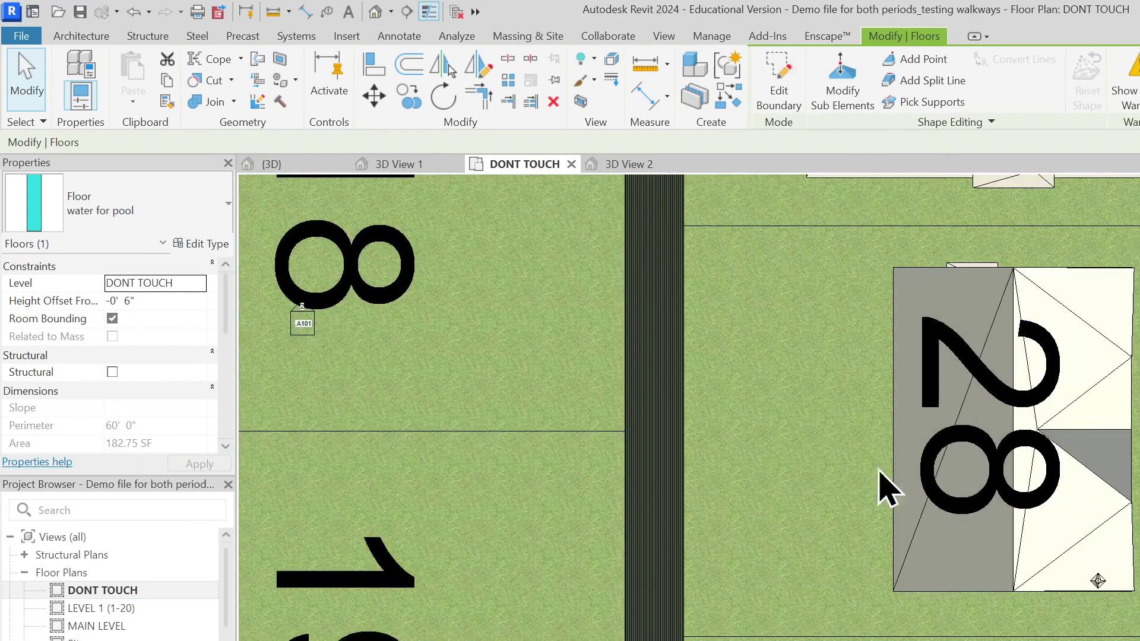
{"action": "middle_click_drag", "start_coordinate": [879, 475], "coordinate": [721, 509]}
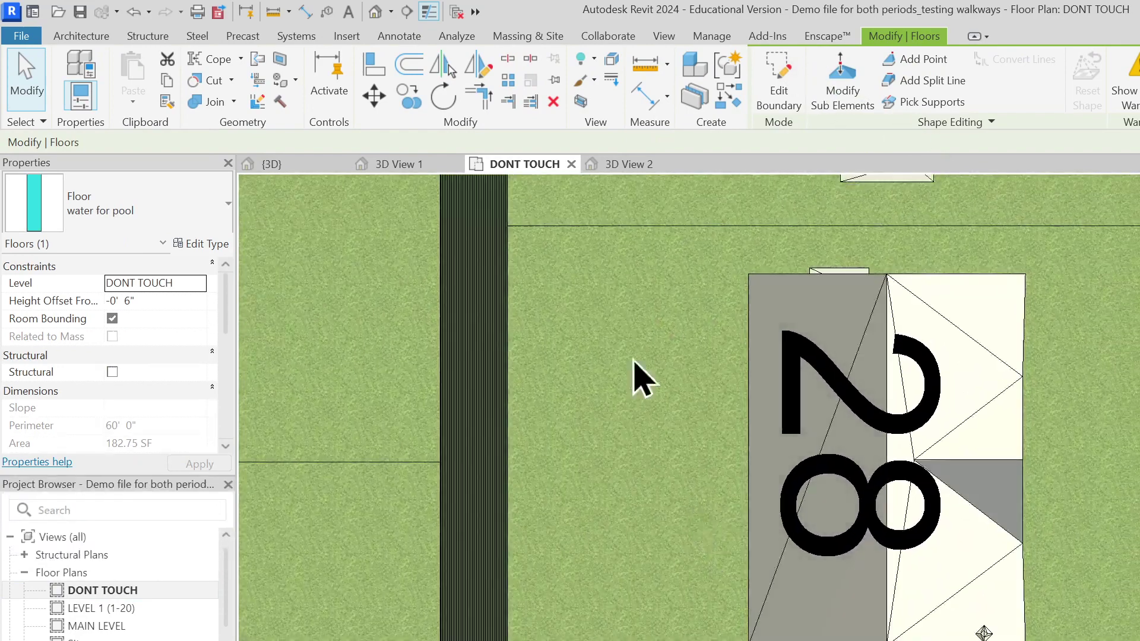
- Start a floor boundary sketch with the floor type concrete for pool
{"action": "left_click", "coordinate": [100, 39]}
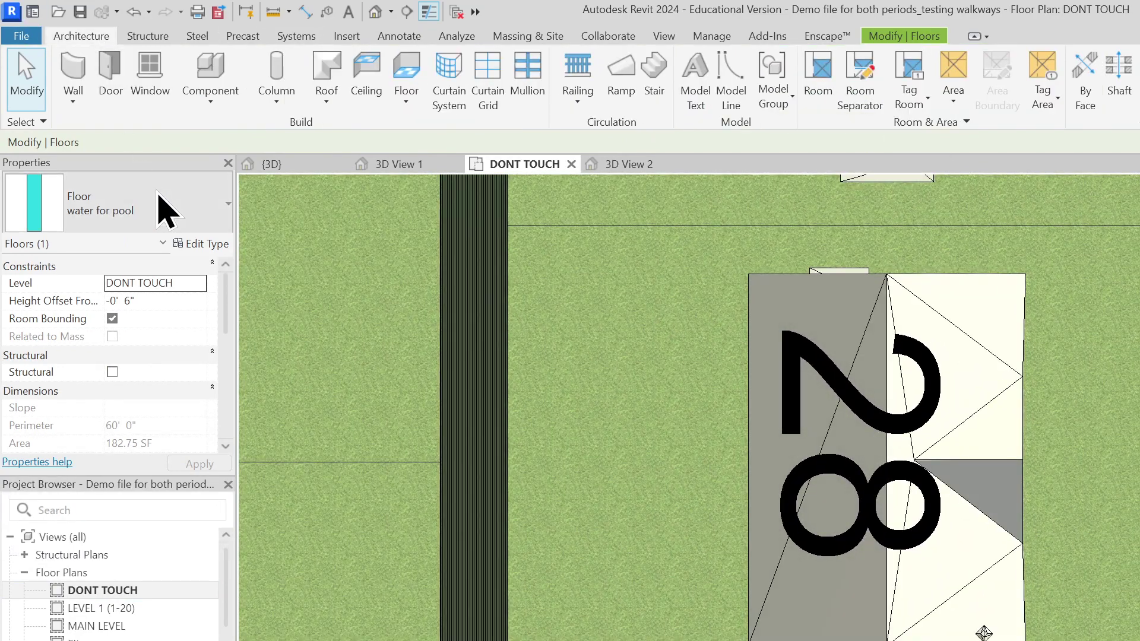
{"action": "left_click", "coordinate": [402, 83]}
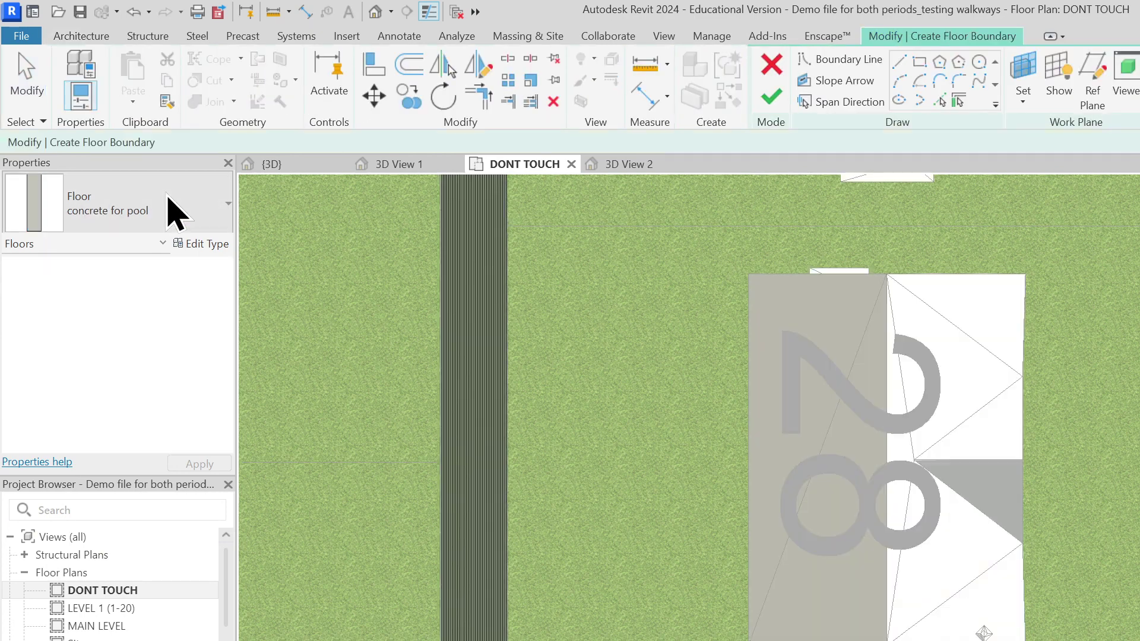
{"action": "left_click", "coordinate": [173, 212]}
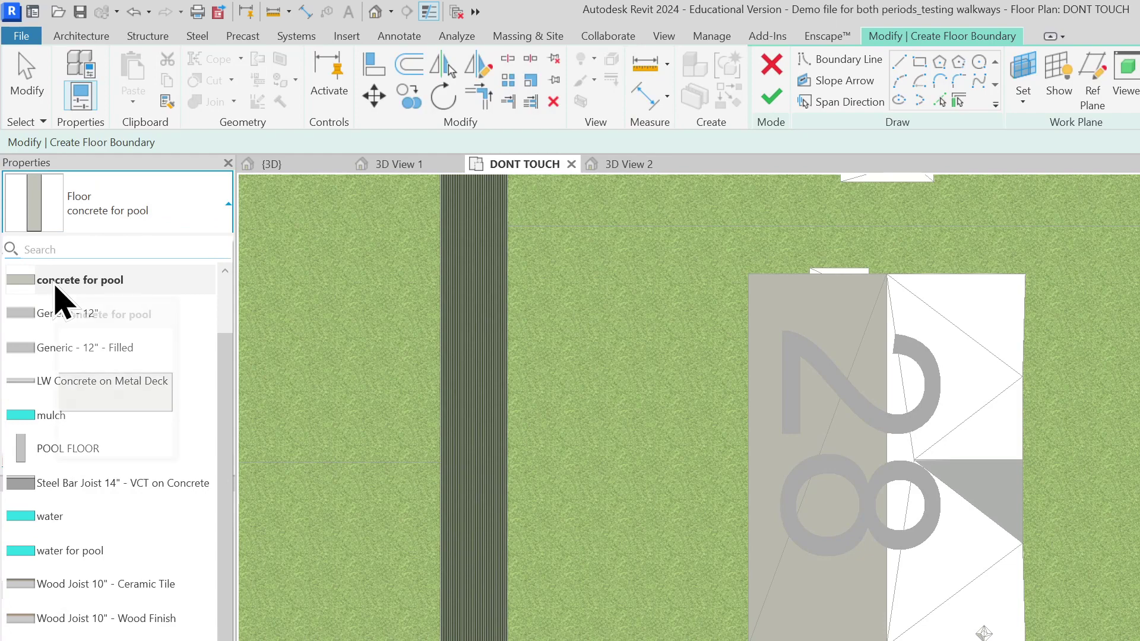
{"action": "left_click", "coordinate": [123, 291]}
- Inspect the layer structure of the concrete for pool type and the appearance of its 0_concrete for pool material
{"action": "left_click", "coordinate": [205, 244]}
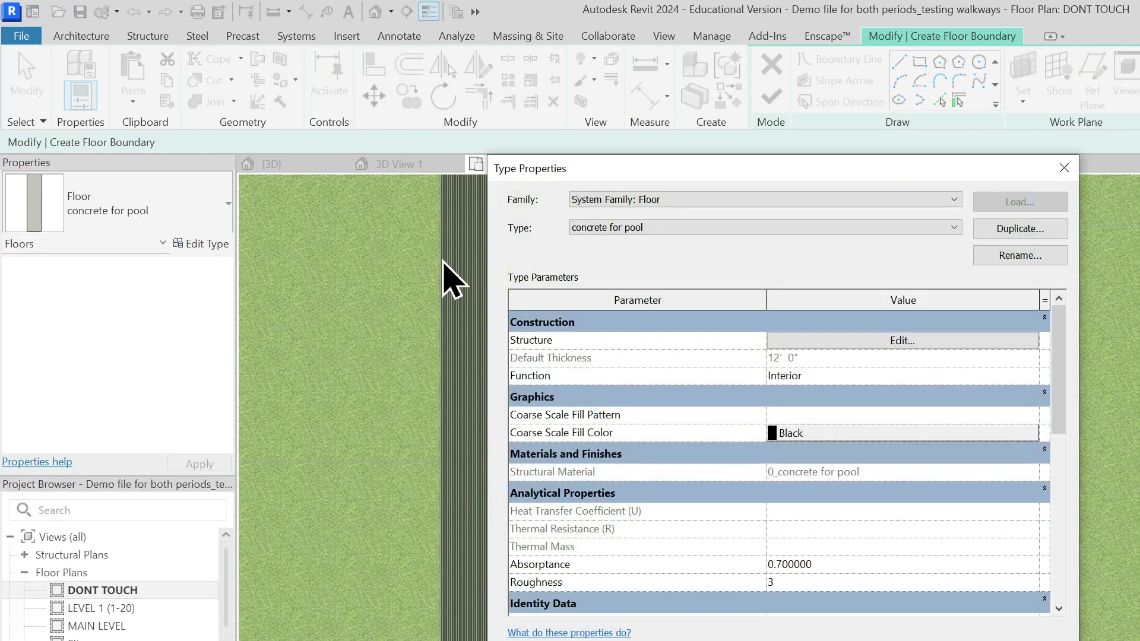
{"action": "left_click", "coordinate": [906, 342]}
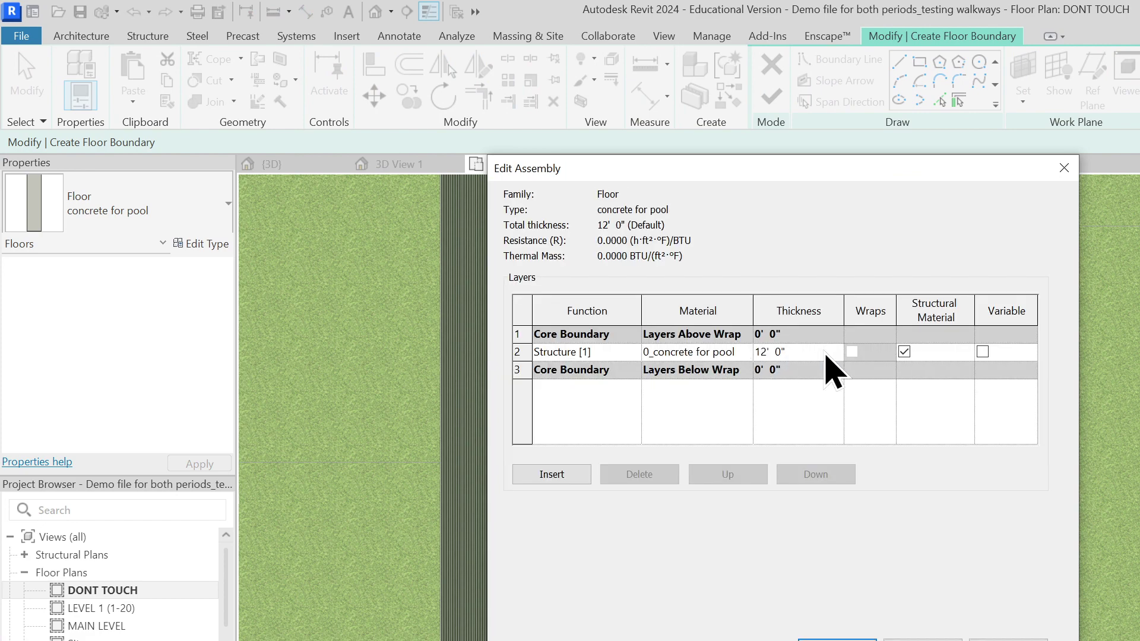
{"action": "left_click", "coordinate": [767, 352]}
{"action": "left_click", "coordinate": [725, 359]}
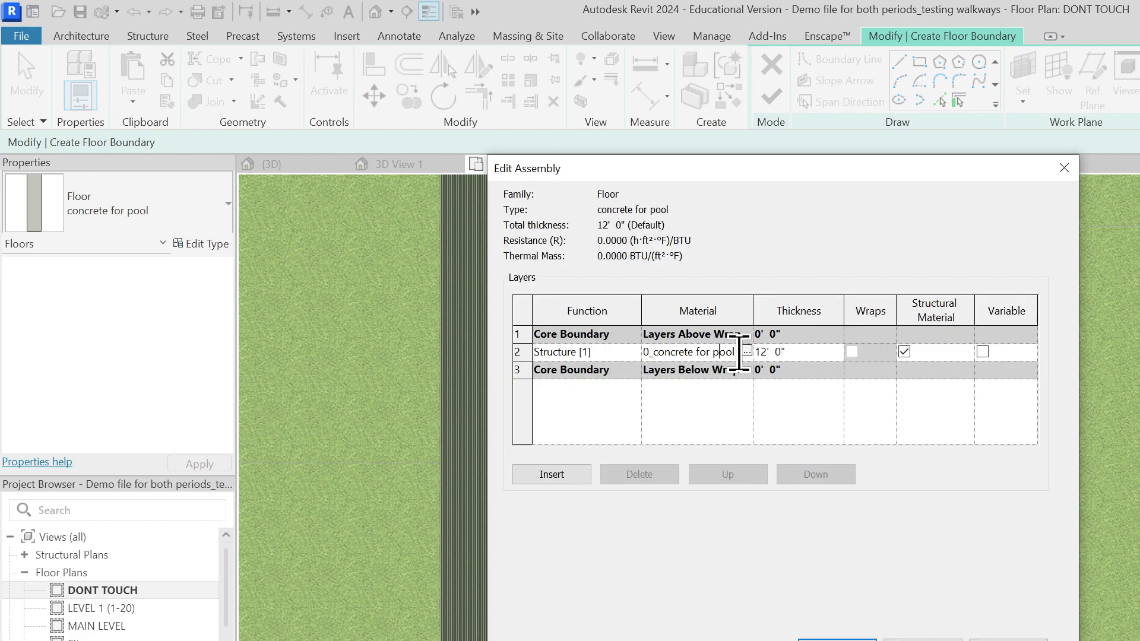
{"action": "left_click", "coordinate": [744, 354]}
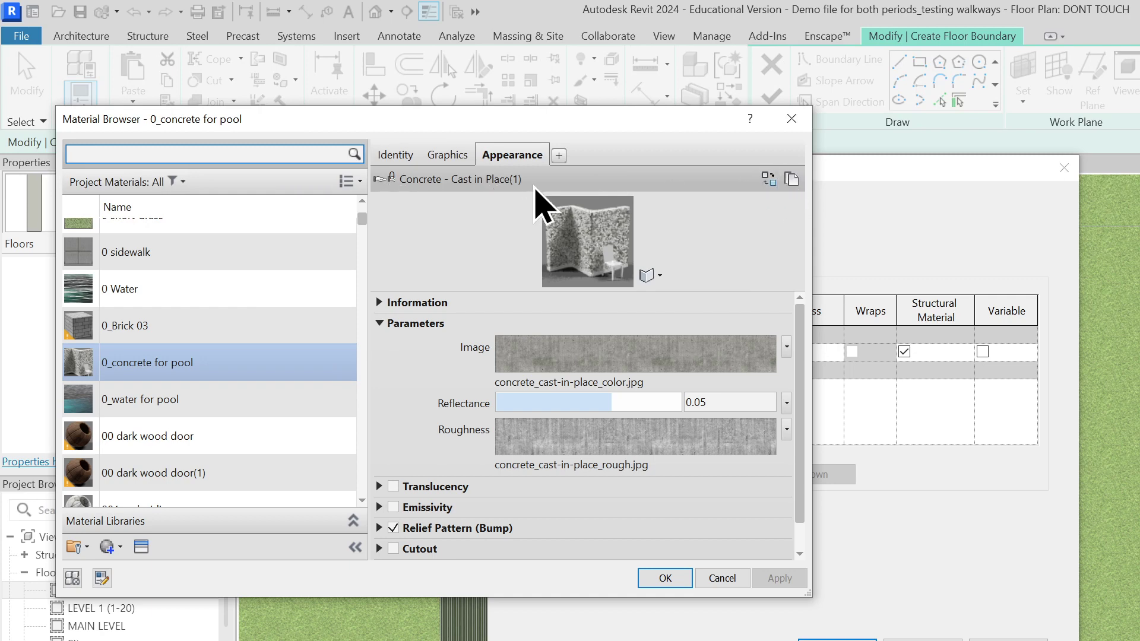
{"action": "left_click", "coordinate": [785, 115]}
{"action": "left_click", "coordinate": [840, 640]}
{"action": "key", "text": "Return"}
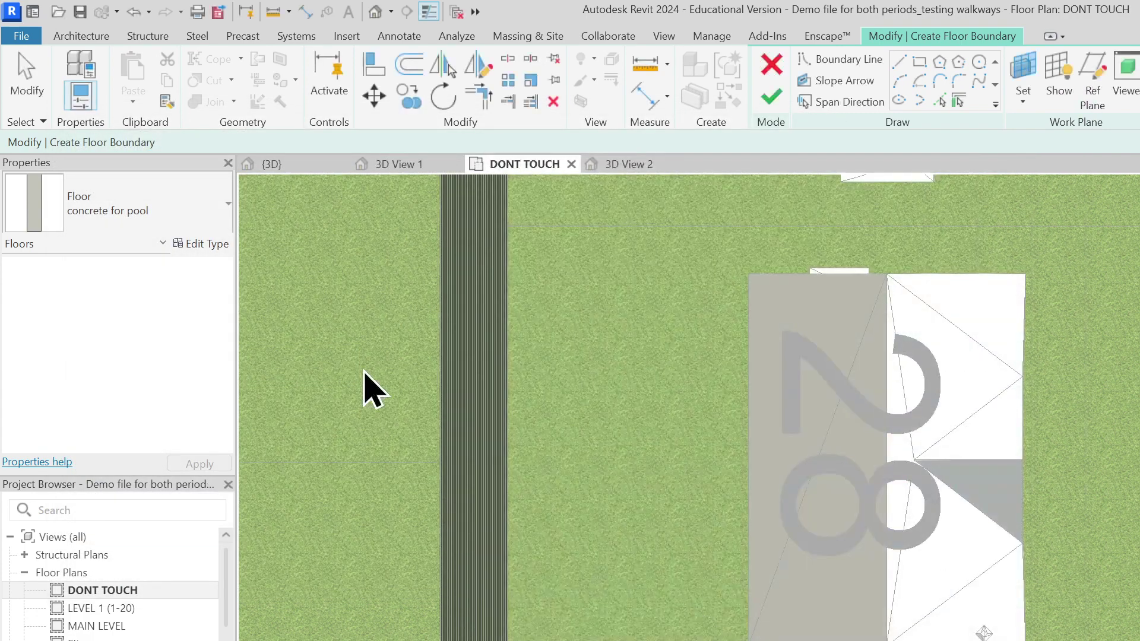
- Switch the floor type to water for pool and inspect its layer structure and 0_water for pool material
{"action": "left_click", "coordinate": [138, 219]}
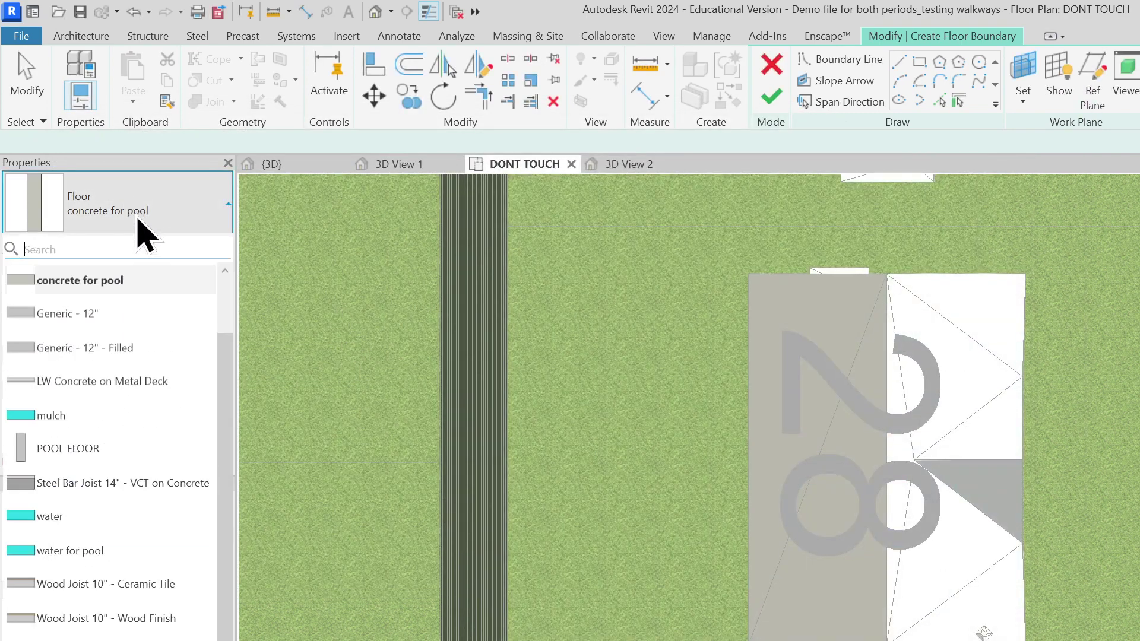
{"action": "left_click", "coordinate": [134, 553]}
{"action": "left_click", "coordinate": [198, 247]}
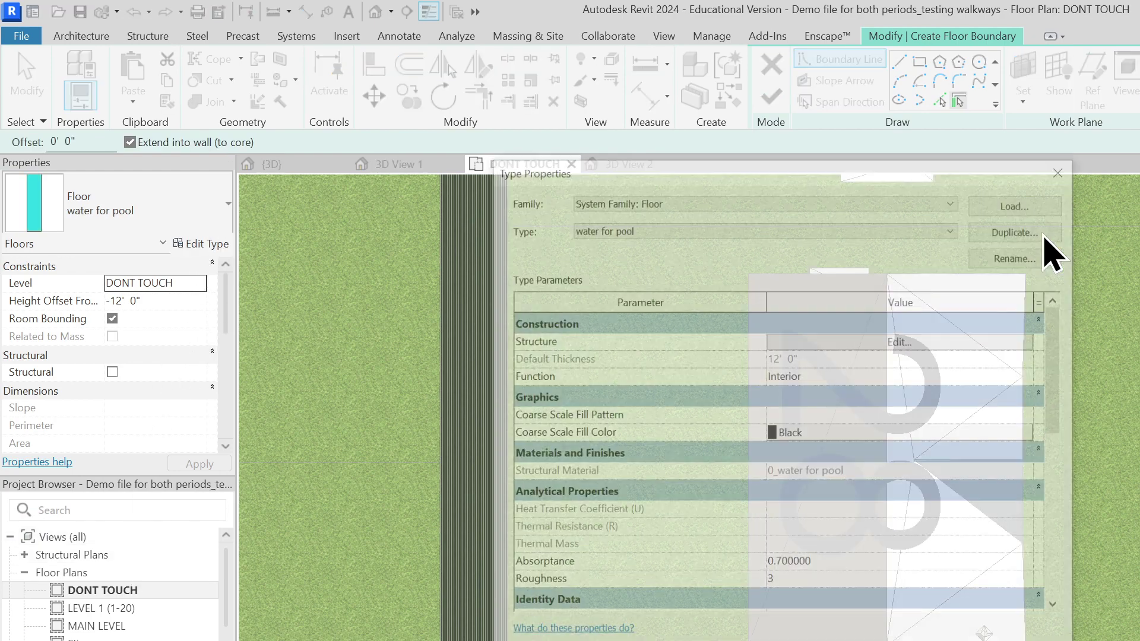
{"action": "left_click", "coordinate": [917, 348]}
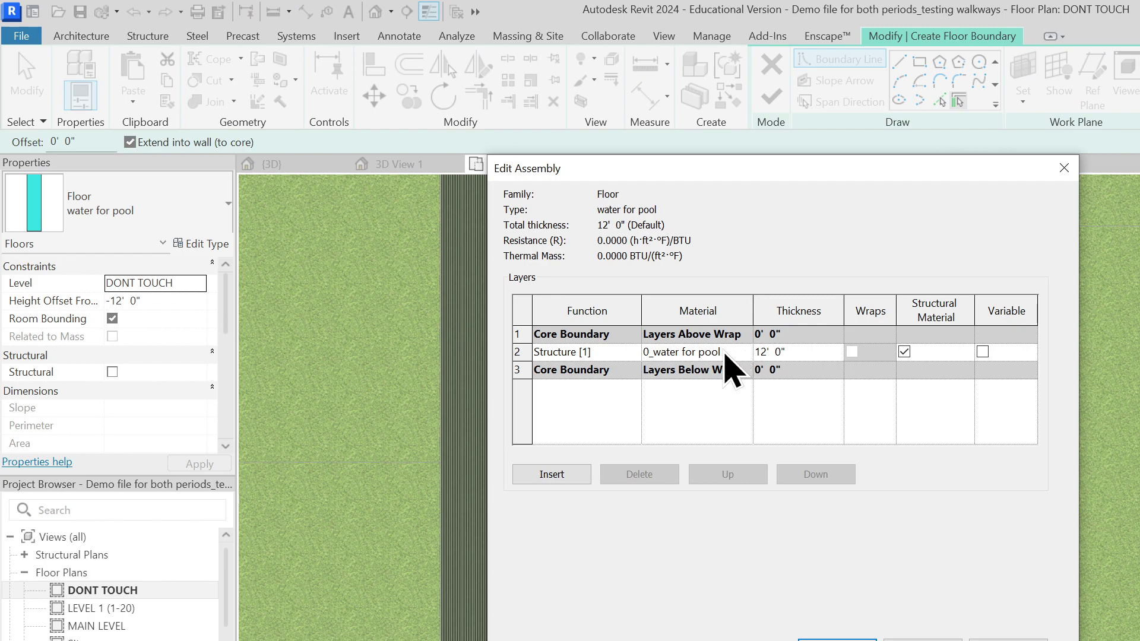
{"action": "left_click", "coordinate": [728, 352]}
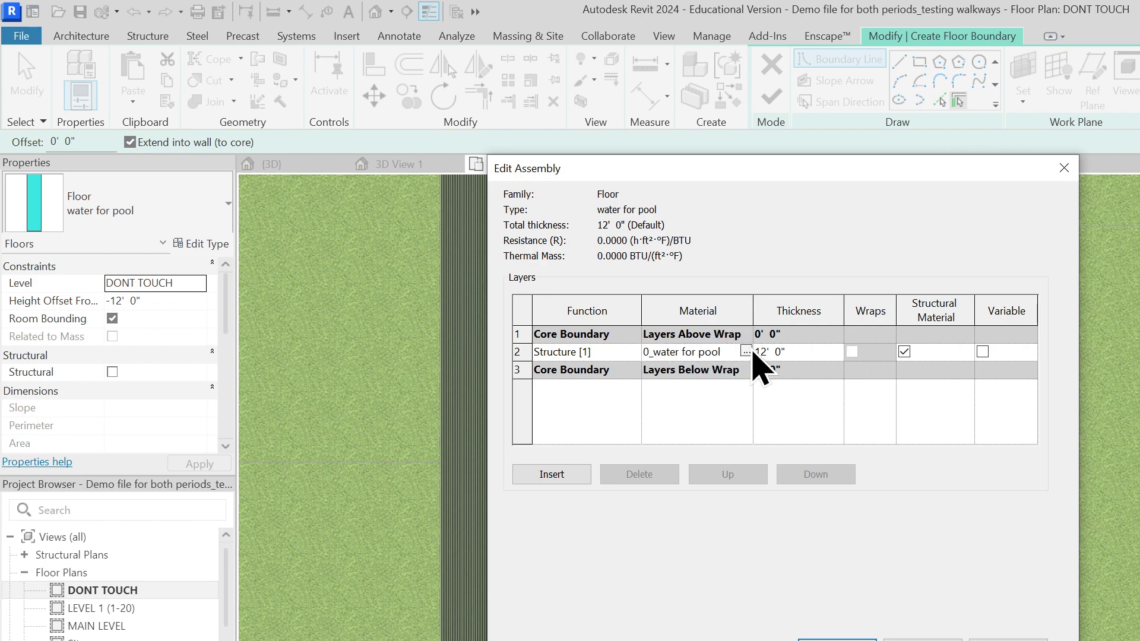
{"action": "left_click", "coordinate": [744, 352]}
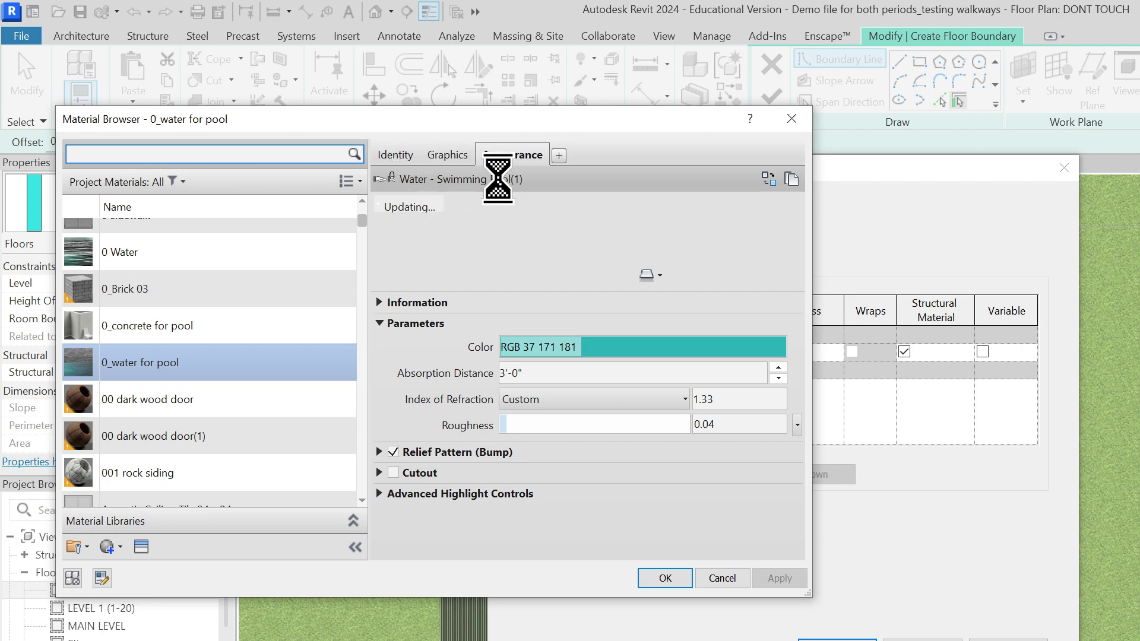
- Review the Water - Swimming Pool asset among the Liquid appearances, leaving the material and water for pool type as they are
{"action": "left_click", "coordinate": [791, 178]}
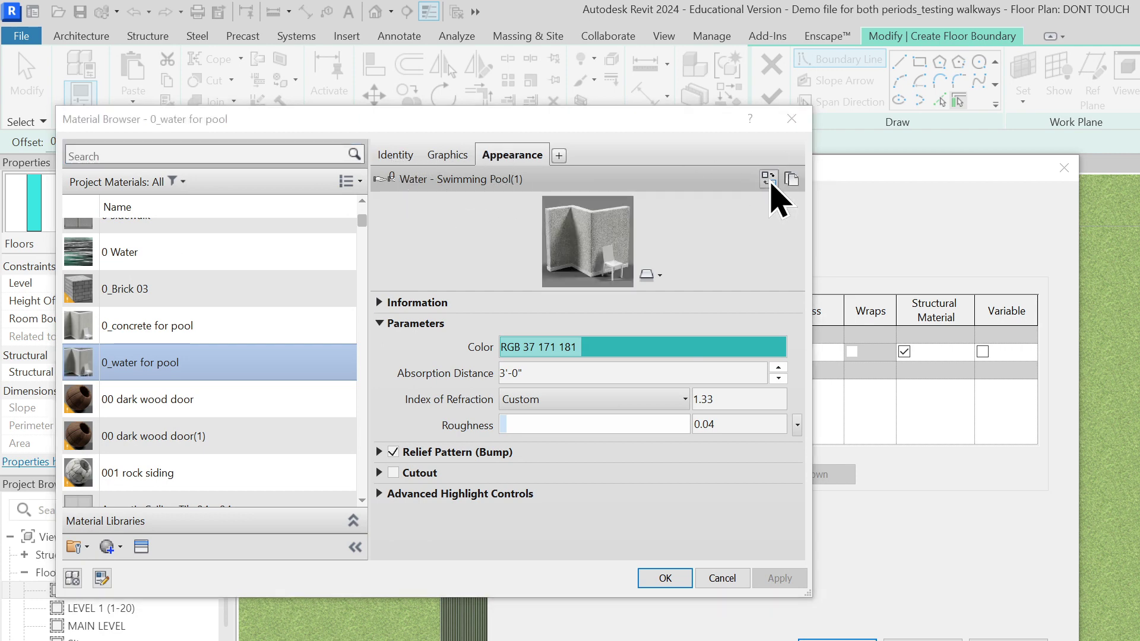
{"action": "left_click", "coordinate": [766, 236]}
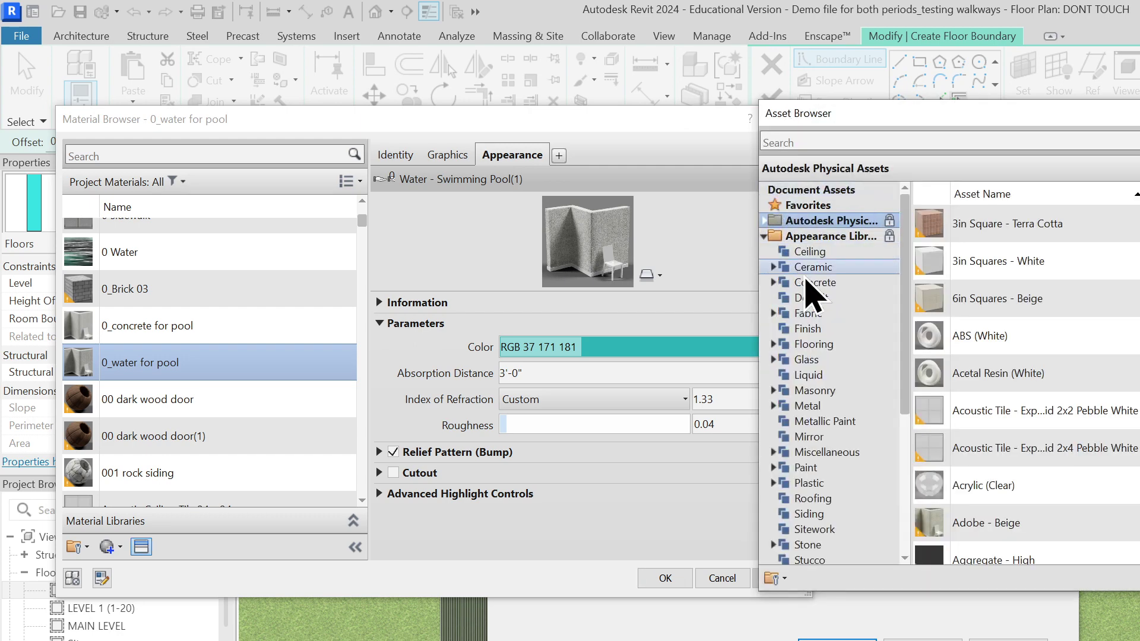
{"action": "left_click", "coordinate": [847, 376]}
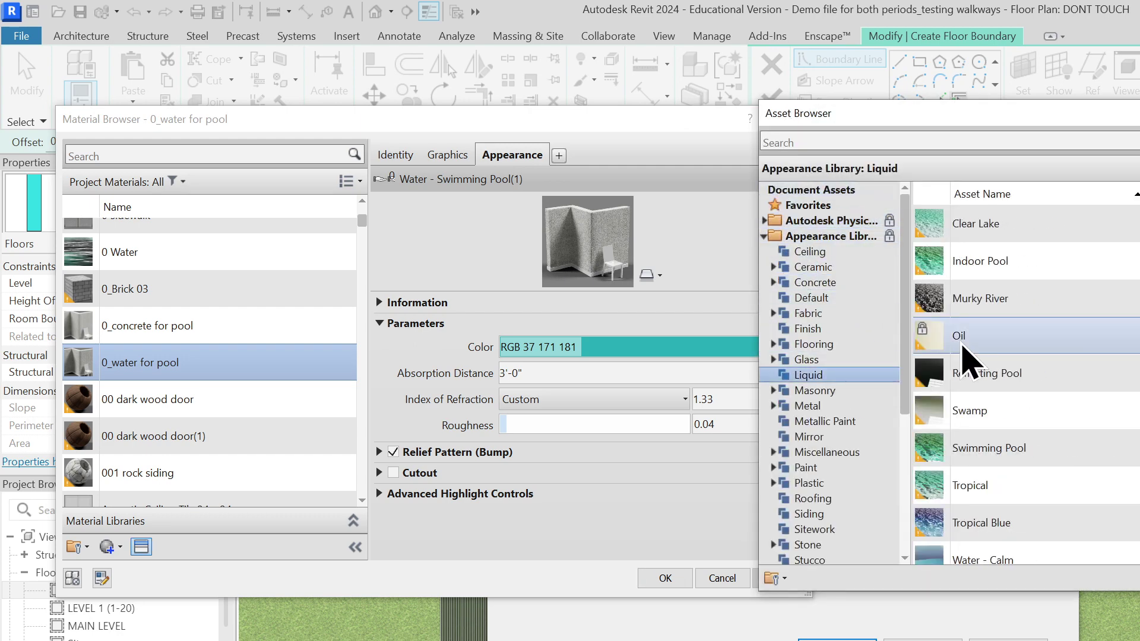
{"action": "scroll", "coordinate": [1110, 386], "scroll_direction": "down", "scroll_amount": 3}
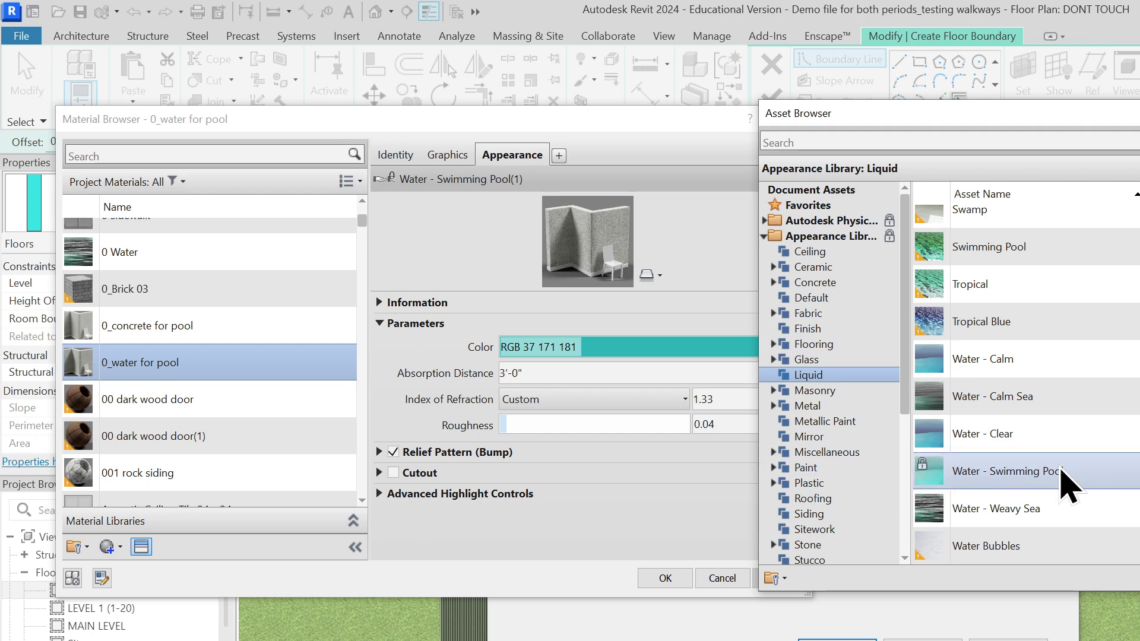
{"action": "left_click", "coordinate": [1138, 112]}
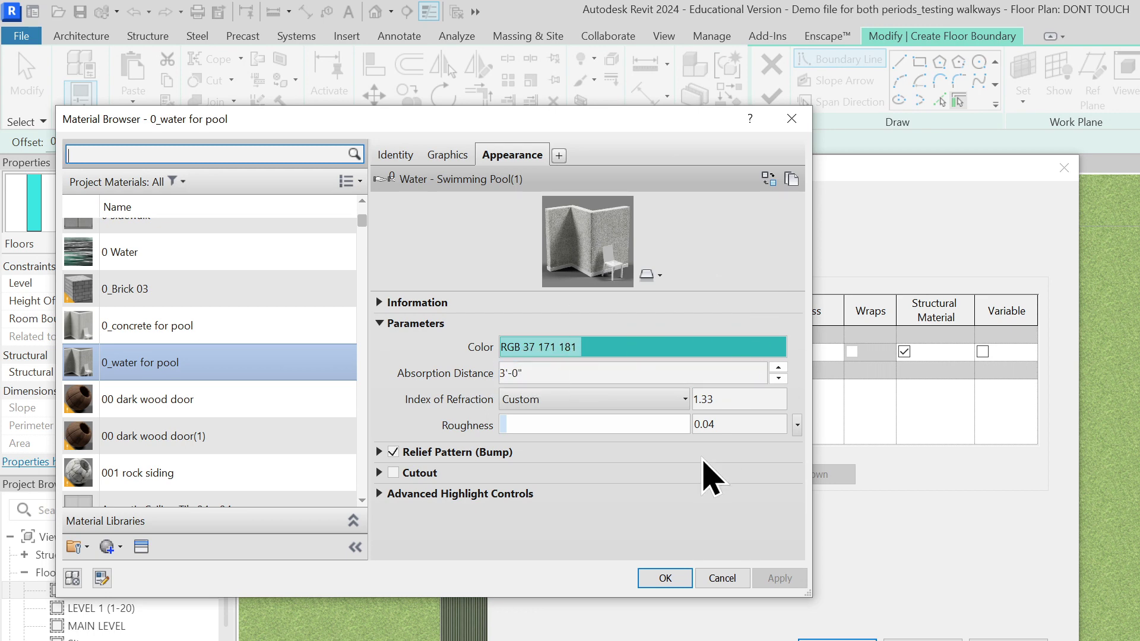
{"action": "left_click", "coordinate": [666, 579]}
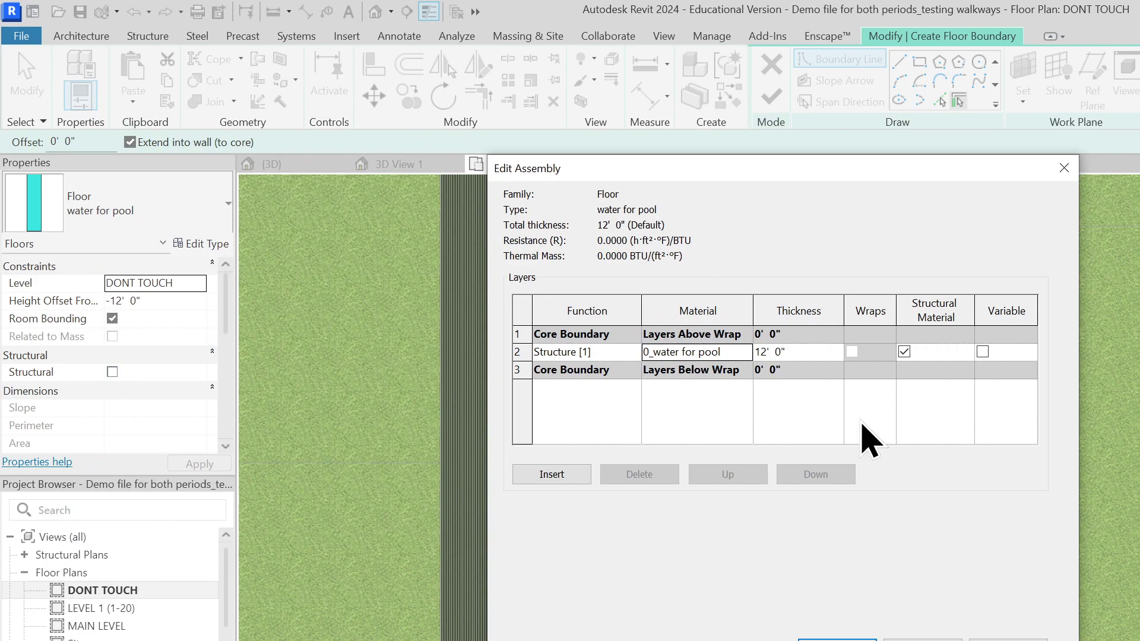
{"action": "left_click", "coordinate": [837, 635]}
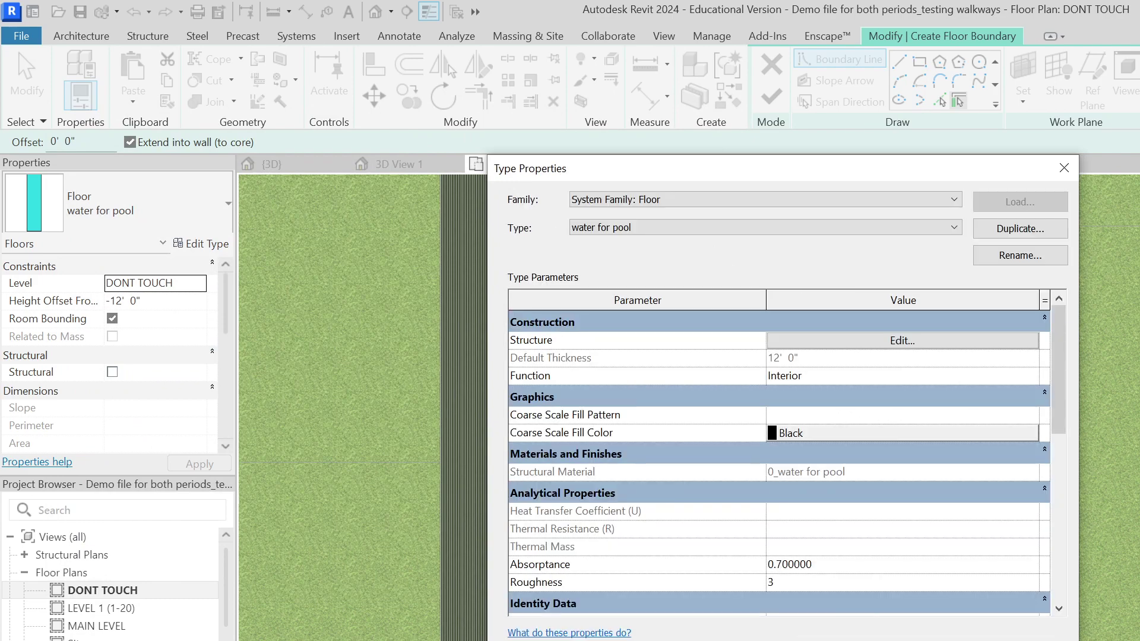
{"action": "key", "text": "Return"}
- Discard the empty floor sketch
{"action": "scroll", "coordinate": [683, 523], "scroll_direction": "up", "scroll_amount": 1}
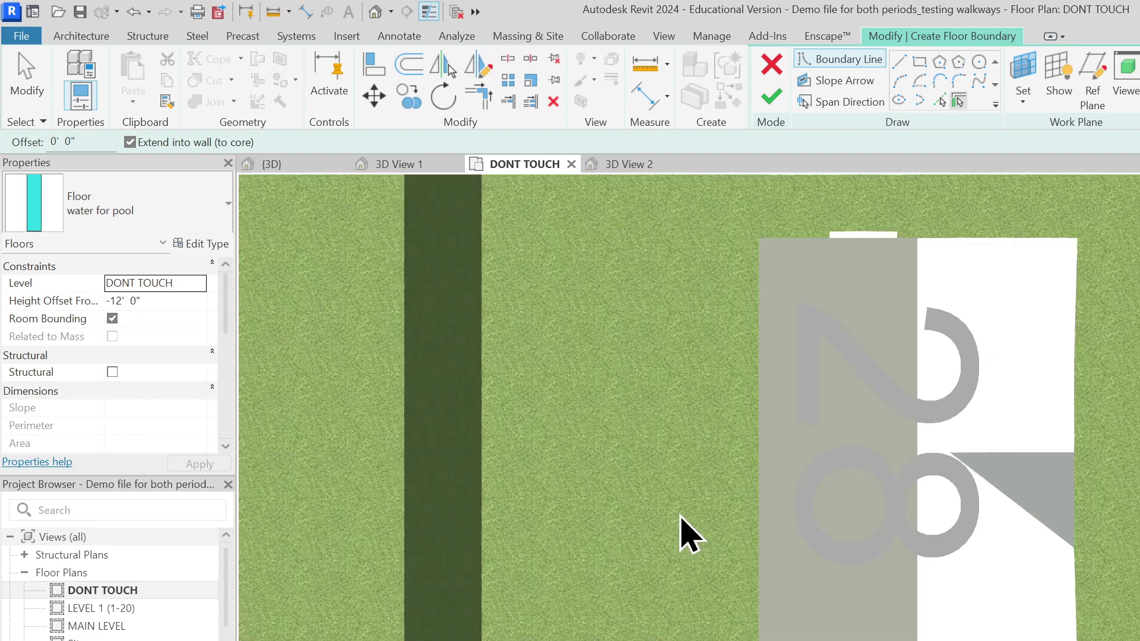
{"action": "left_click", "coordinate": [77, 37]}
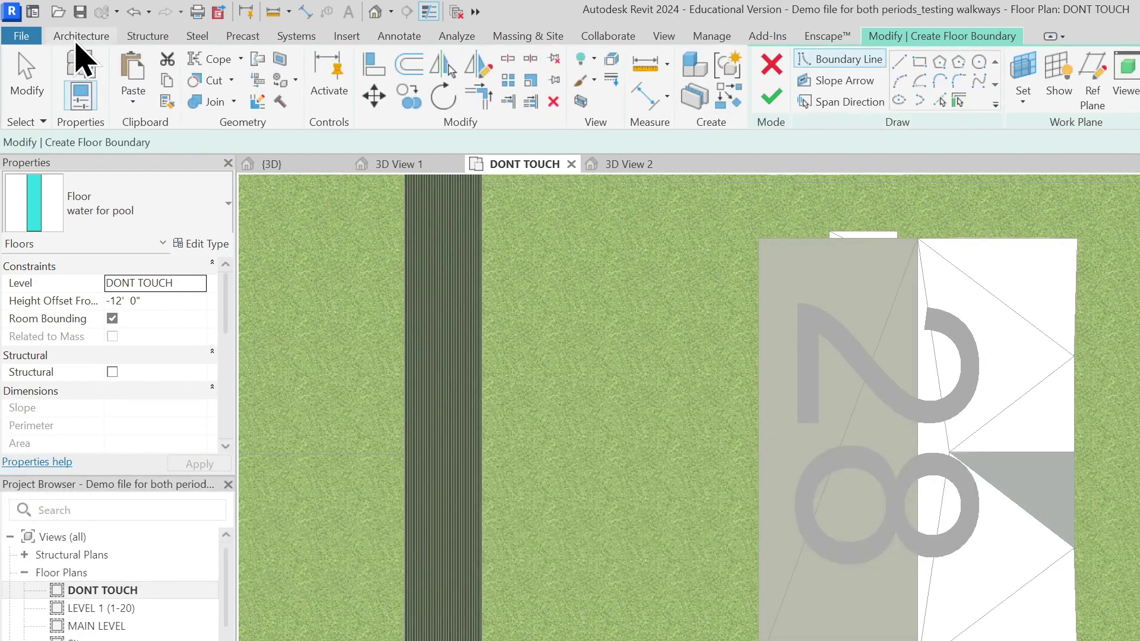
{"action": "left_click", "coordinate": [940, 36]}
{"action": "left_click", "coordinate": [772, 65]}
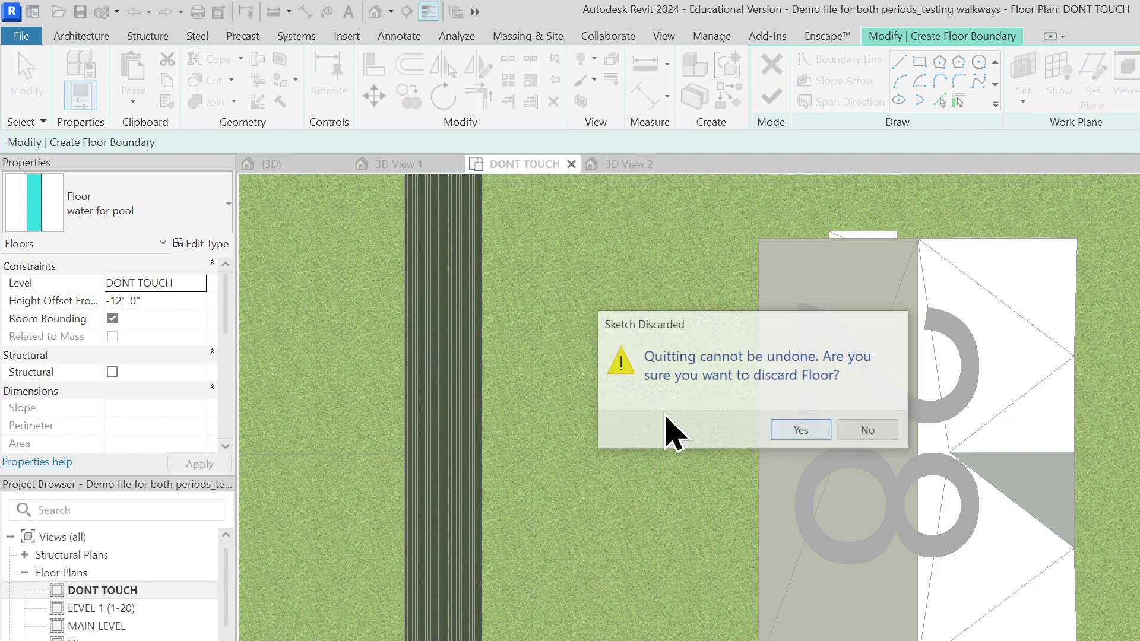
{"action": "key", "text": "Return"}
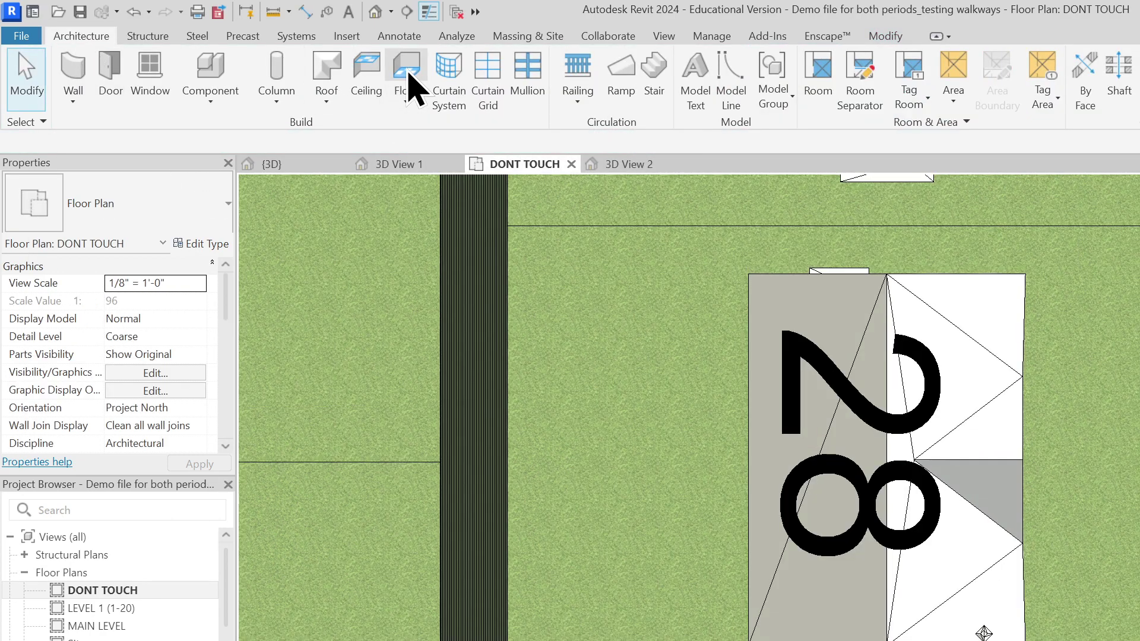
- Start a new floor boundary sketch with the floor type concrete for pool
{"action": "left_click", "coordinate": [408, 83]}
{"action": "left_click", "coordinate": [158, 225]}
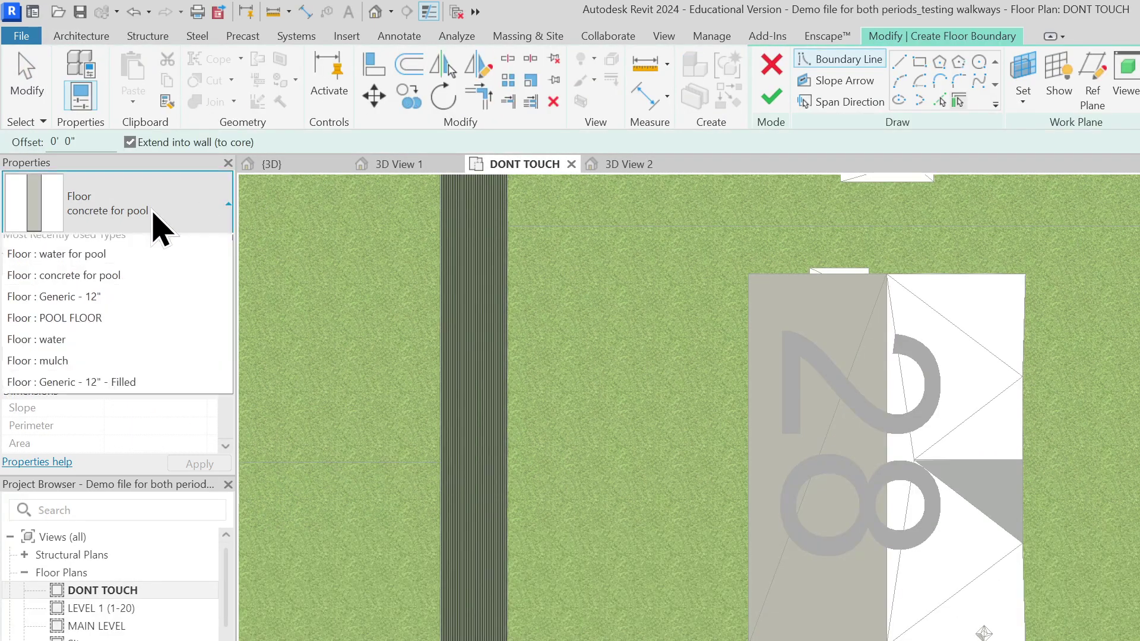
{"action": "left_click", "coordinate": [121, 318]}
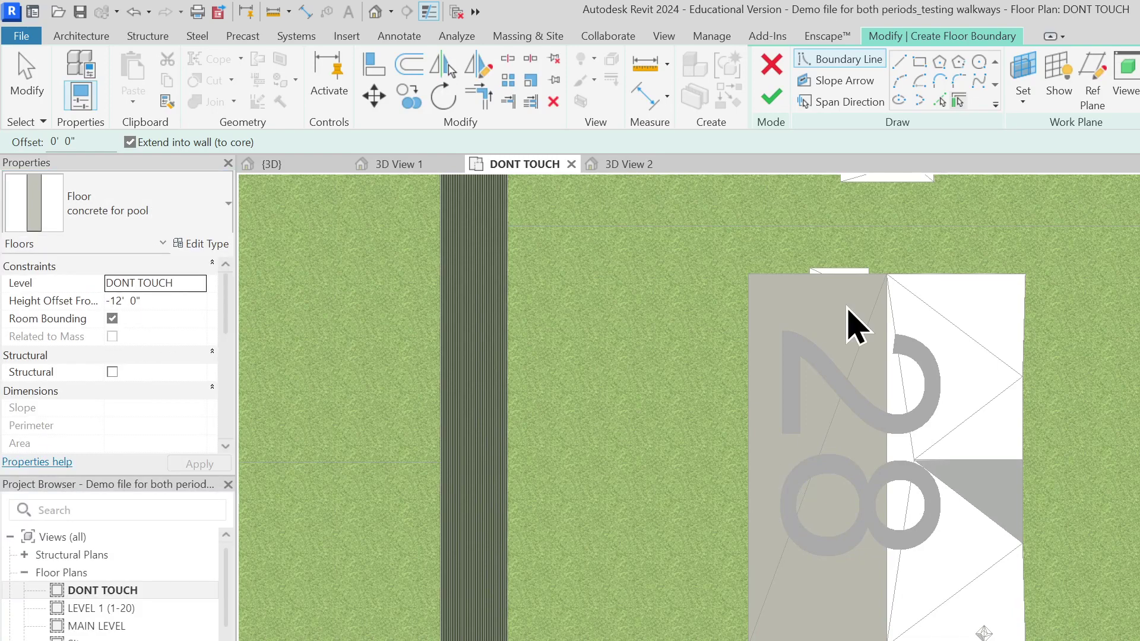
- Sketch the concrete pool border beside house 28 as an outer rectangle 39' long with an inner opening about 15' by 30'
{"action": "left_click", "coordinate": [920, 61]}
{"action": "scroll", "coordinate": [667, 621], "scroll_direction": "up", "scroll_amount": 2}
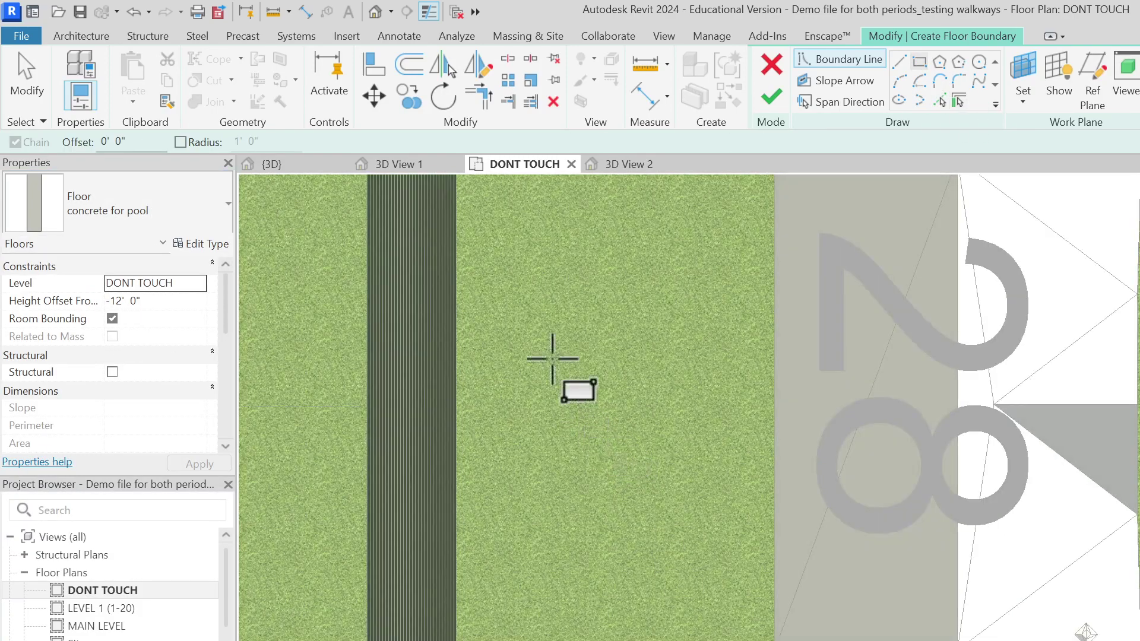
{"action": "left_click", "coordinate": [507, 265]}
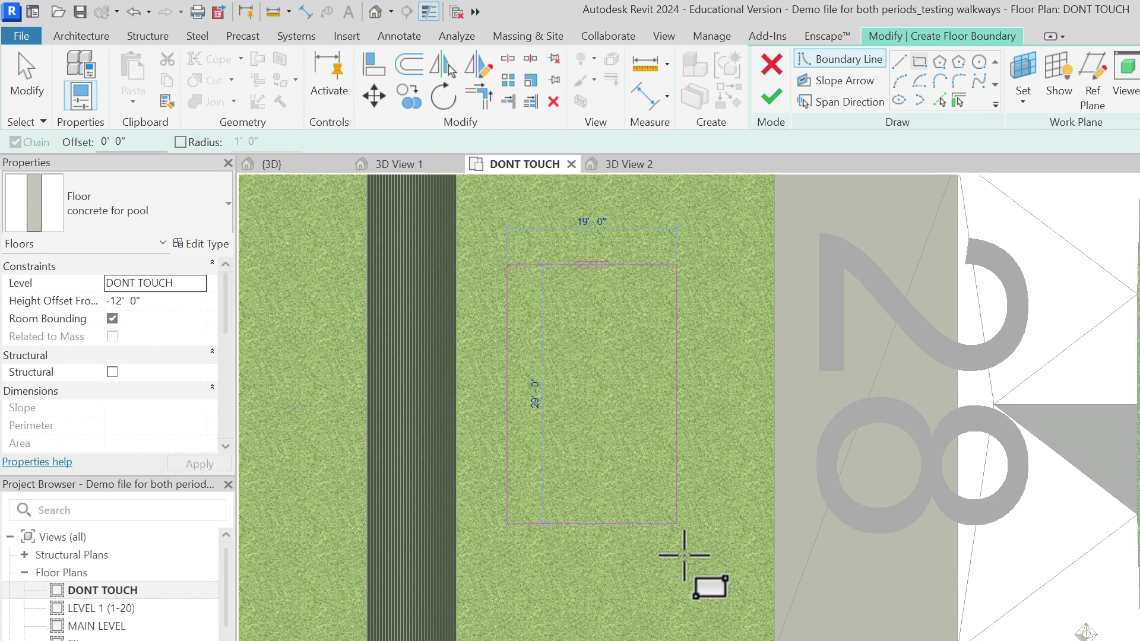
{"action": "left_click", "coordinate": [717, 613]}
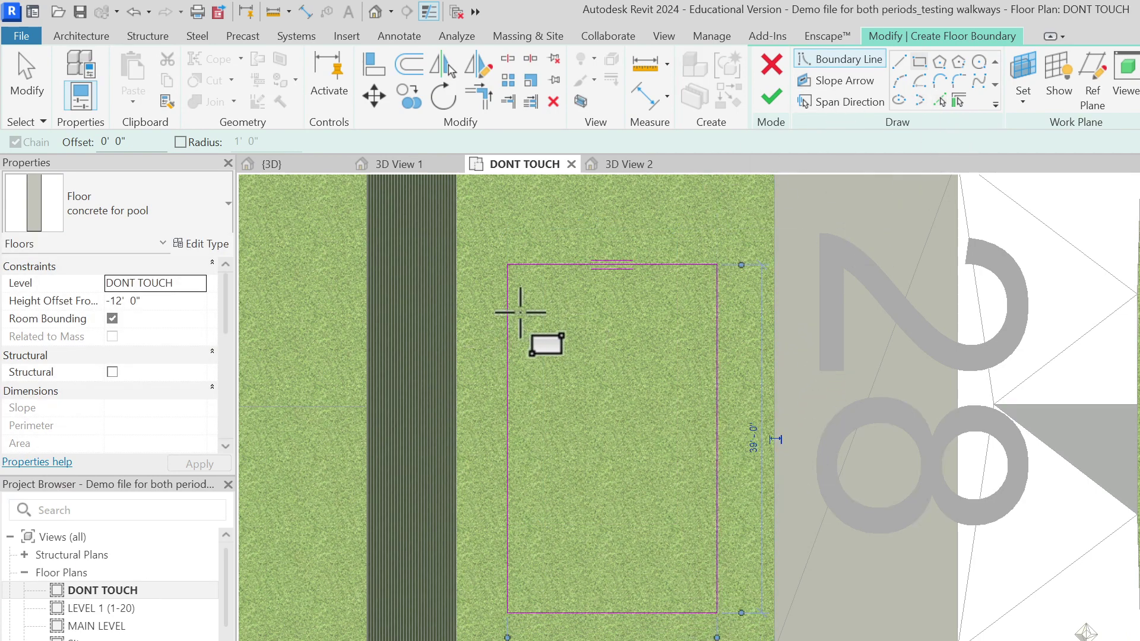
{"action": "left_click", "coordinate": [541, 305]}
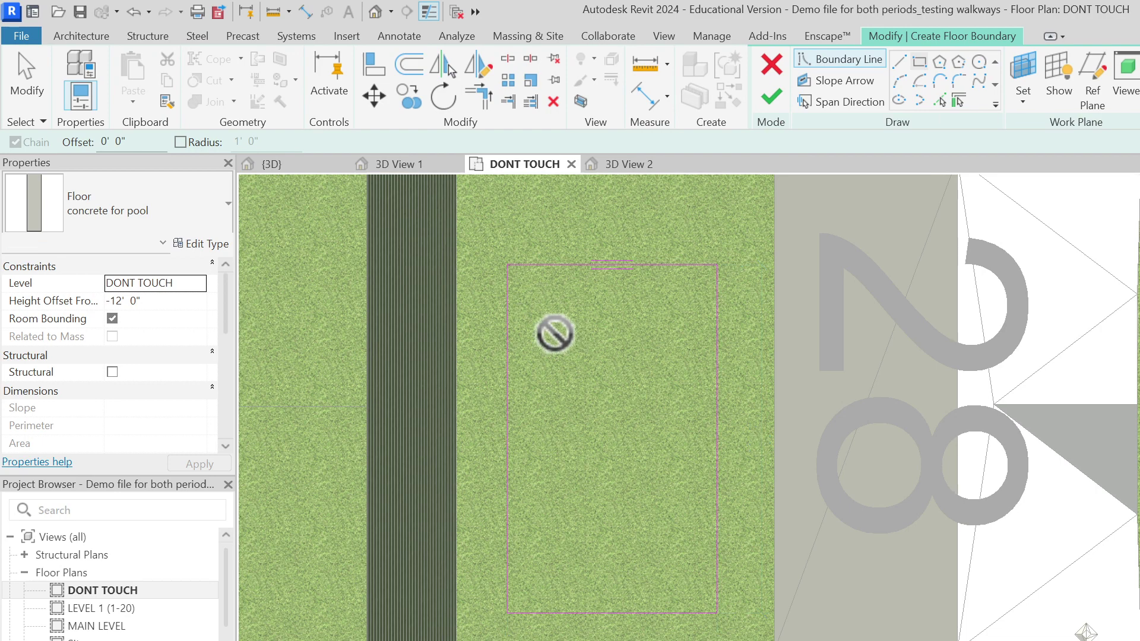
{"action": "left_click", "coordinate": [677, 575]}
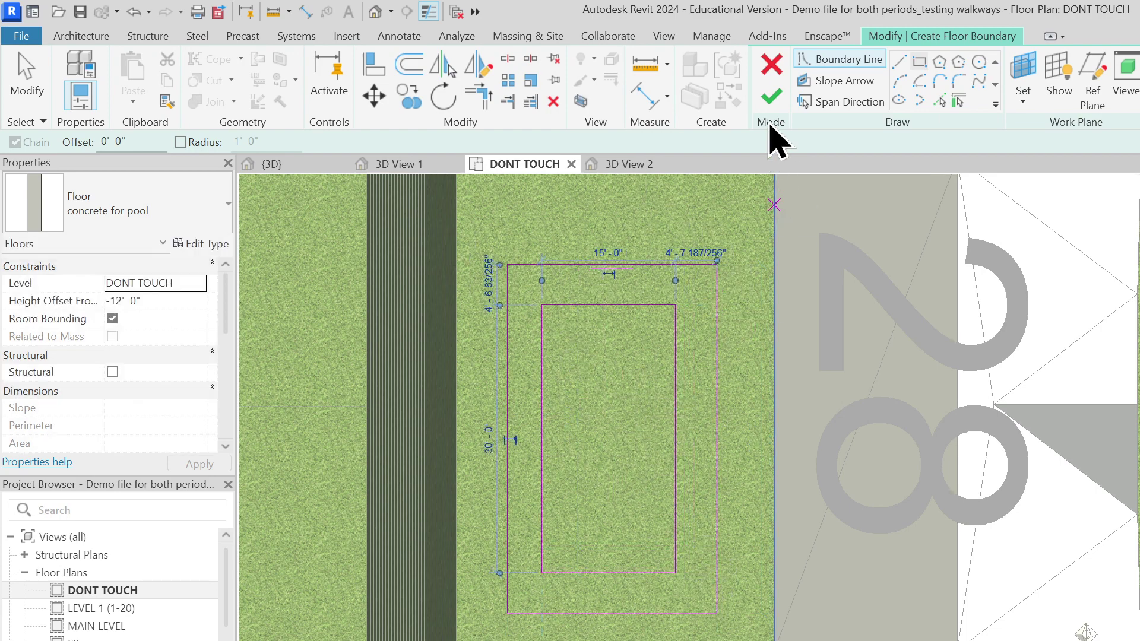
- Set the concrete floor's height offset from level to -0' 1" and finish its boundary sketch
{"action": "left_click", "coordinate": [180, 299]}
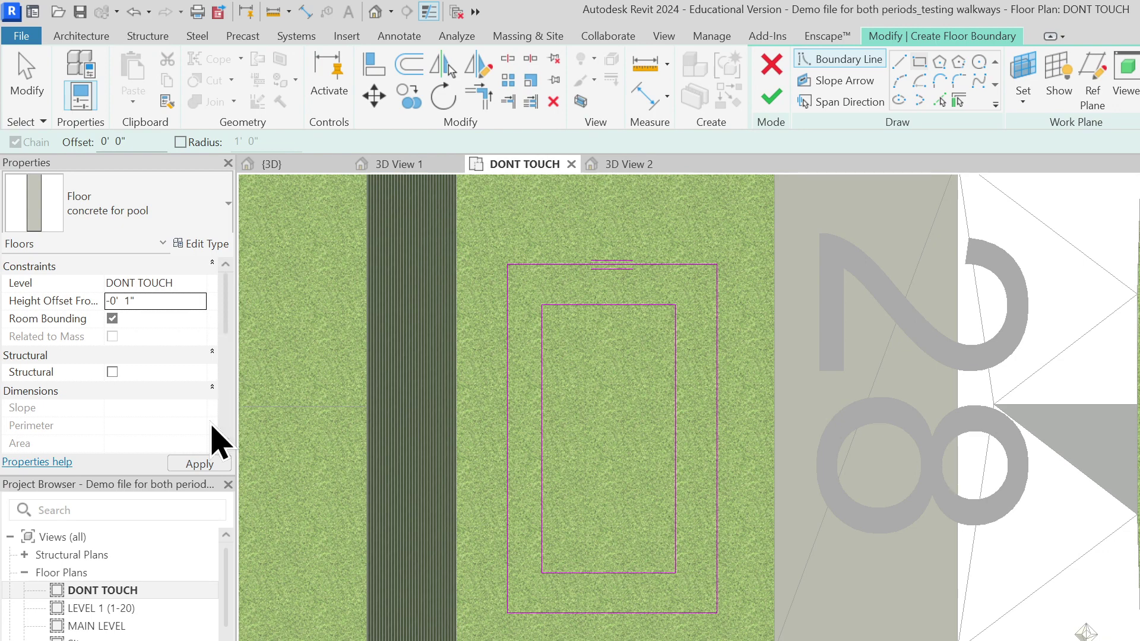
{"action": "left_click", "coordinate": [772, 97]}
{"action": "left_click", "coordinate": [764, 383]}
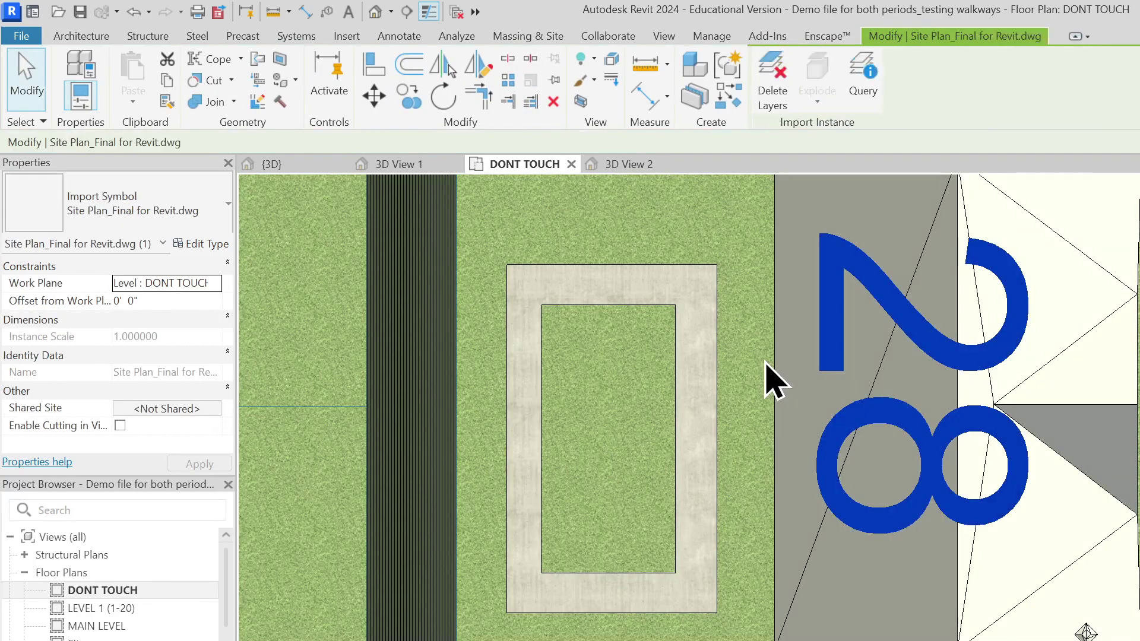
- Start a new floor of type water for pool with a height offset from level of -0' 6"
{"action": "scroll", "coordinate": [693, 540], "scroll_direction": "up", "scroll_amount": 3}
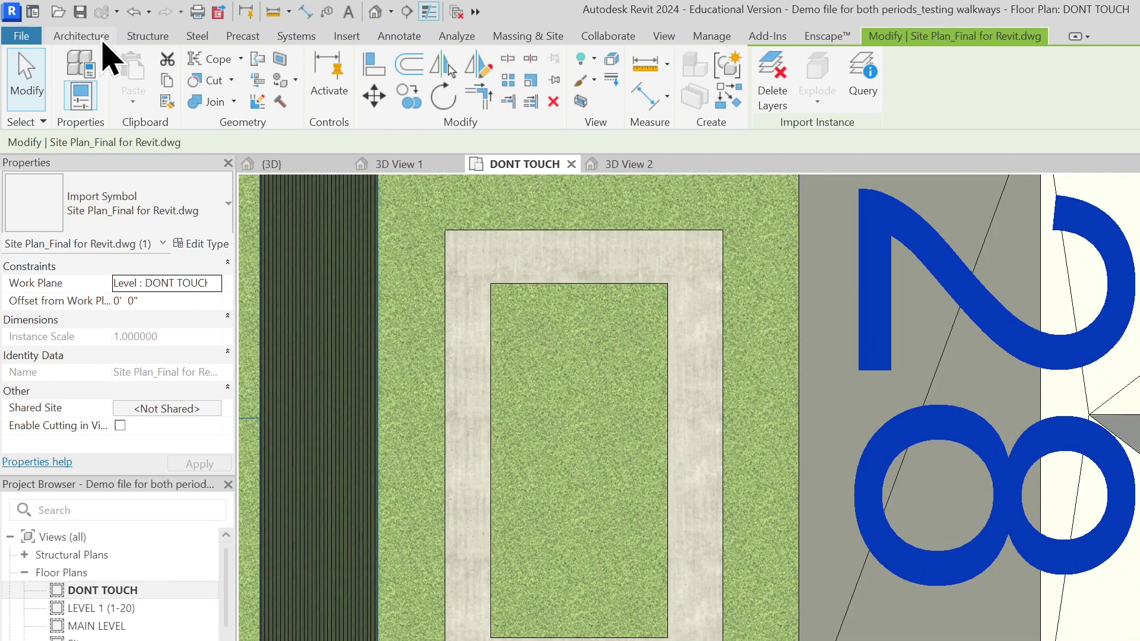
{"action": "left_click", "coordinate": [98, 41]}
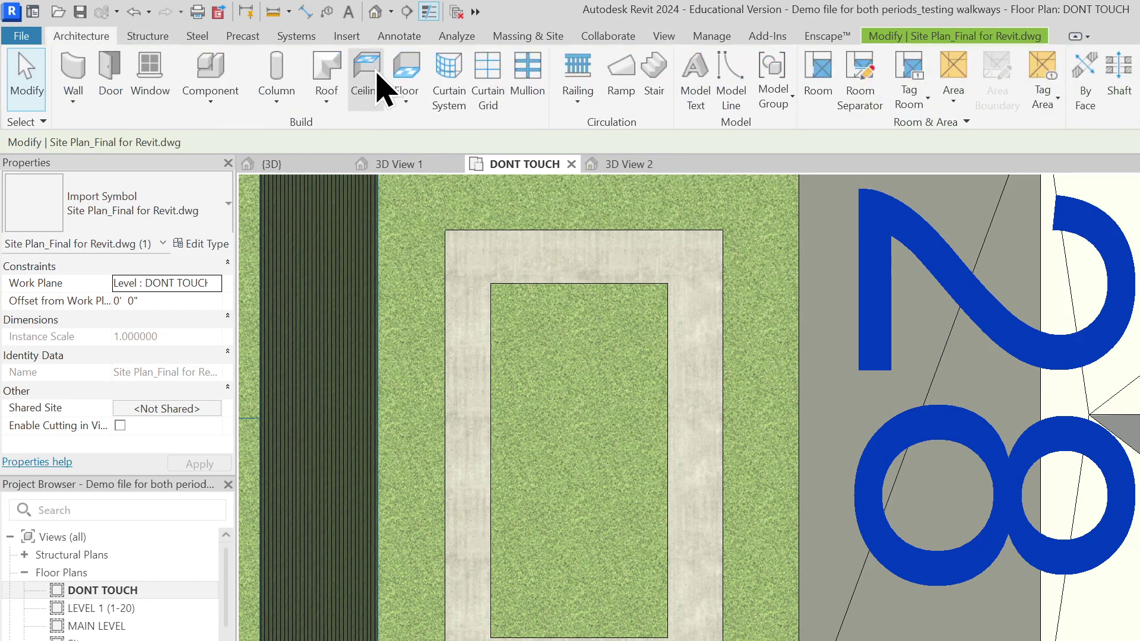
{"action": "left_click", "coordinate": [408, 74]}
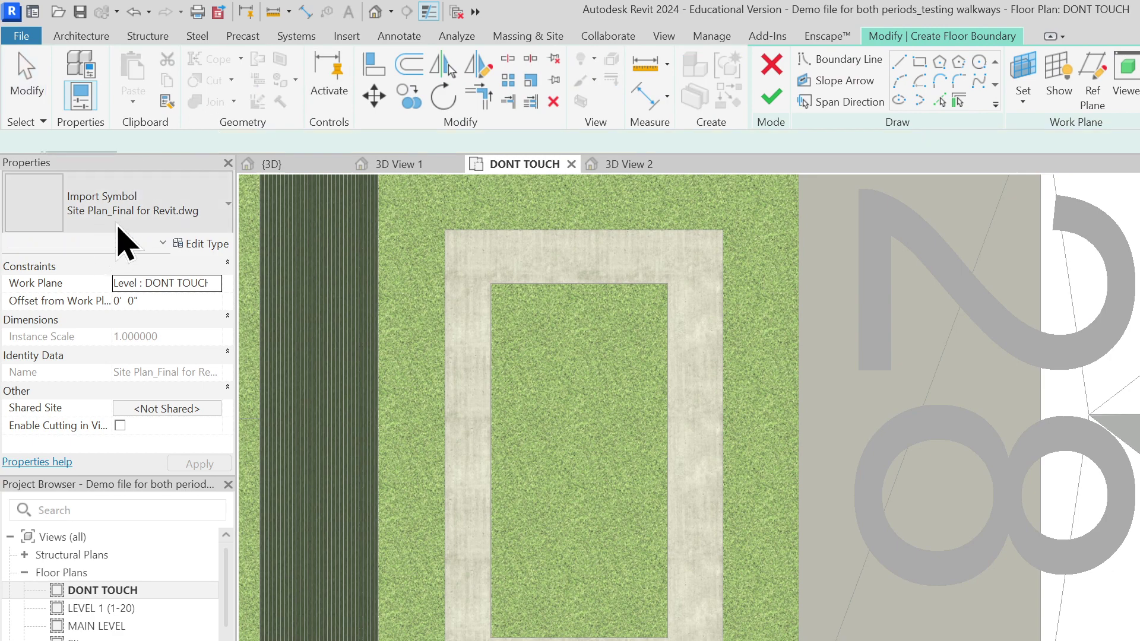
{"action": "left_click", "coordinate": [181, 225]}
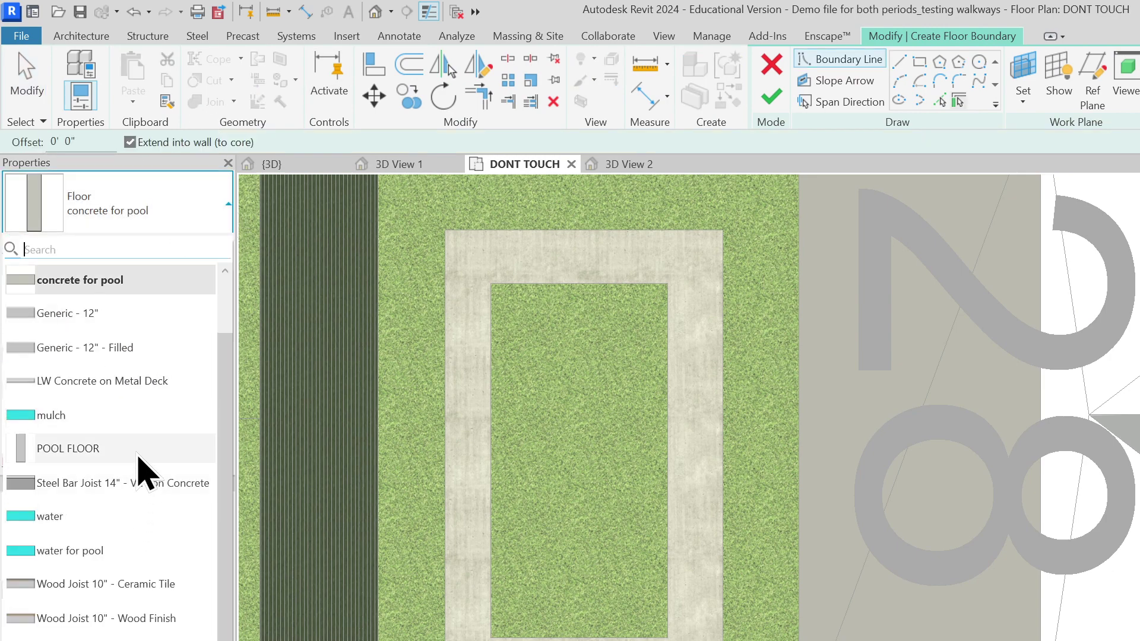
{"action": "left_click", "coordinate": [122, 548]}
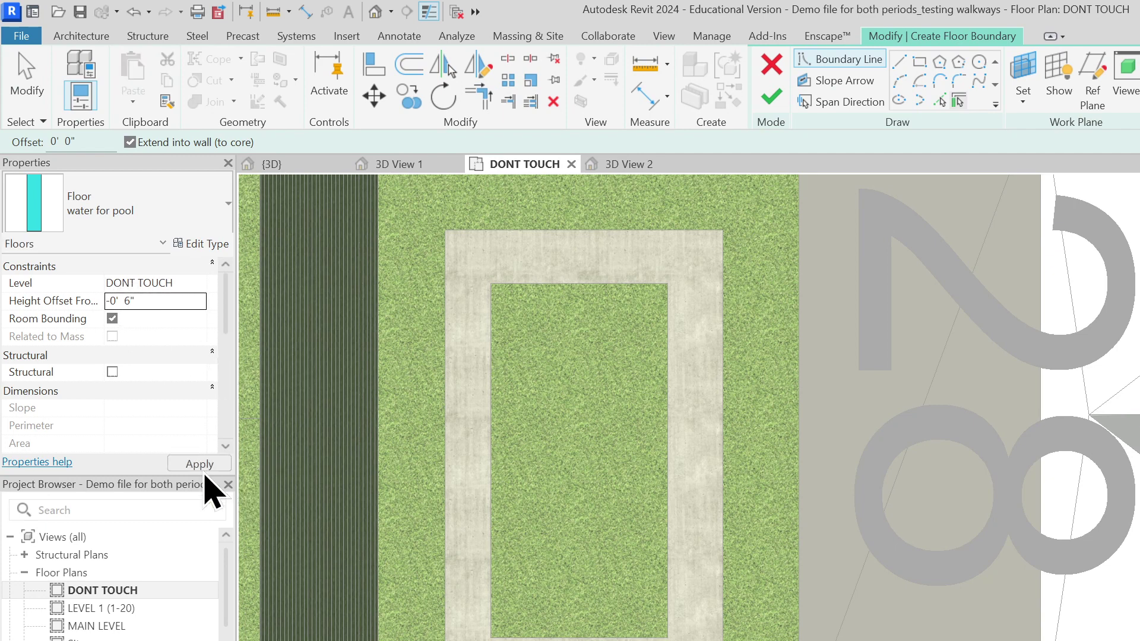
- Sketch the water floor as a 30' long rectangle matching the concrete border's inner opening and finish the sketch
{"action": "left_click", "coordinate": [919, 61]}
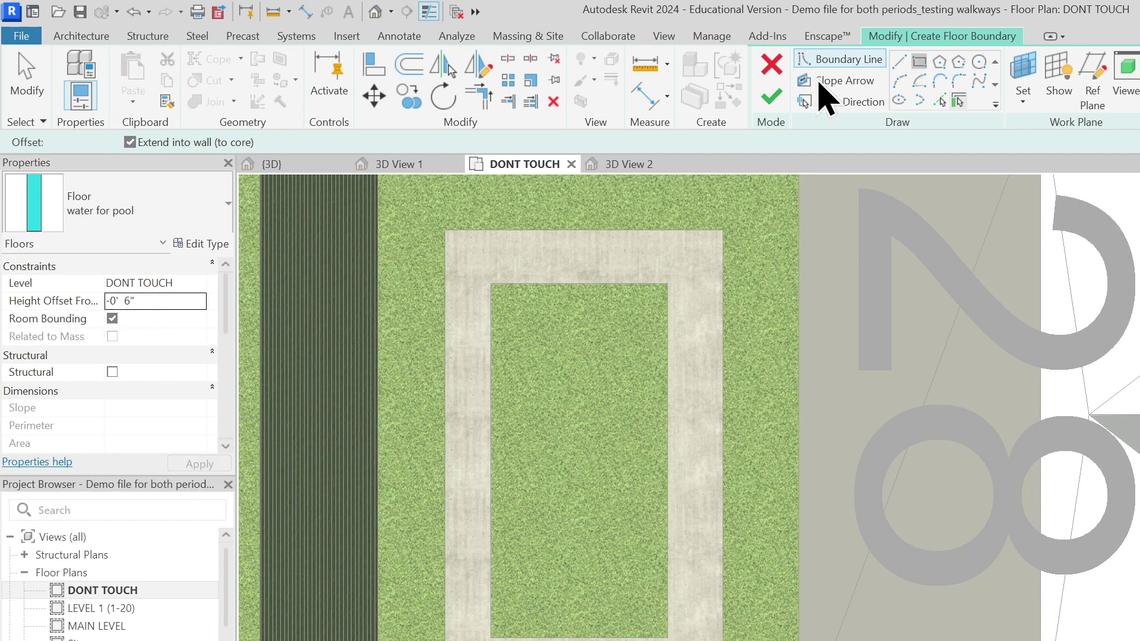
{"action": "left_click", "coordinate": [491, 284]}
{"action": "left_click", "coordinate": [668, 637]}
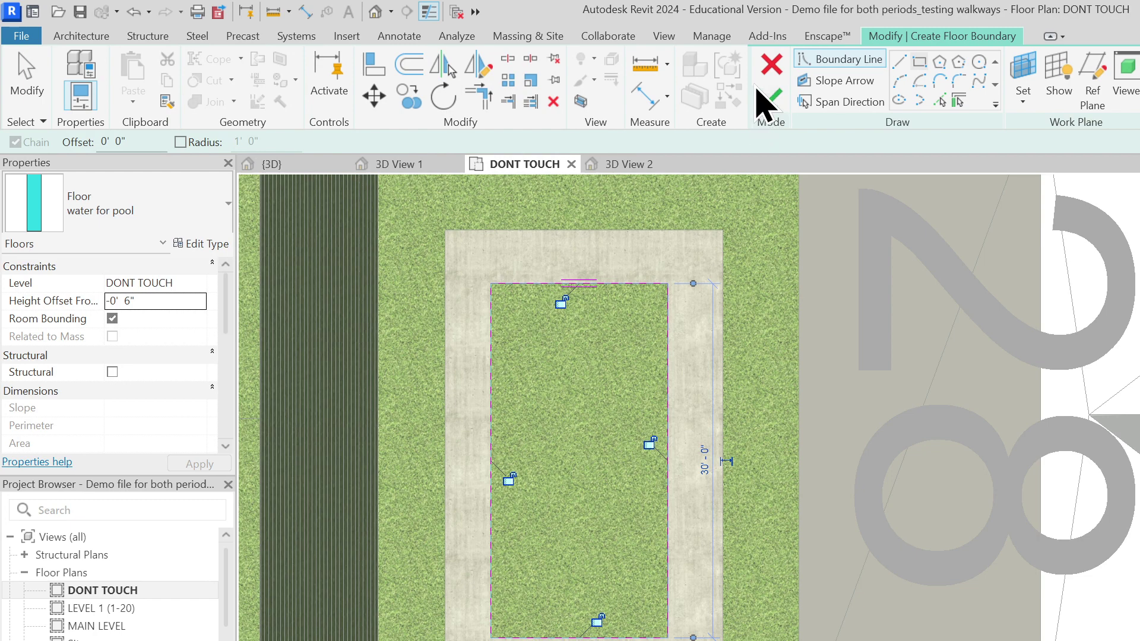
{"action": "left_click", "coordinate": [773, 101]}
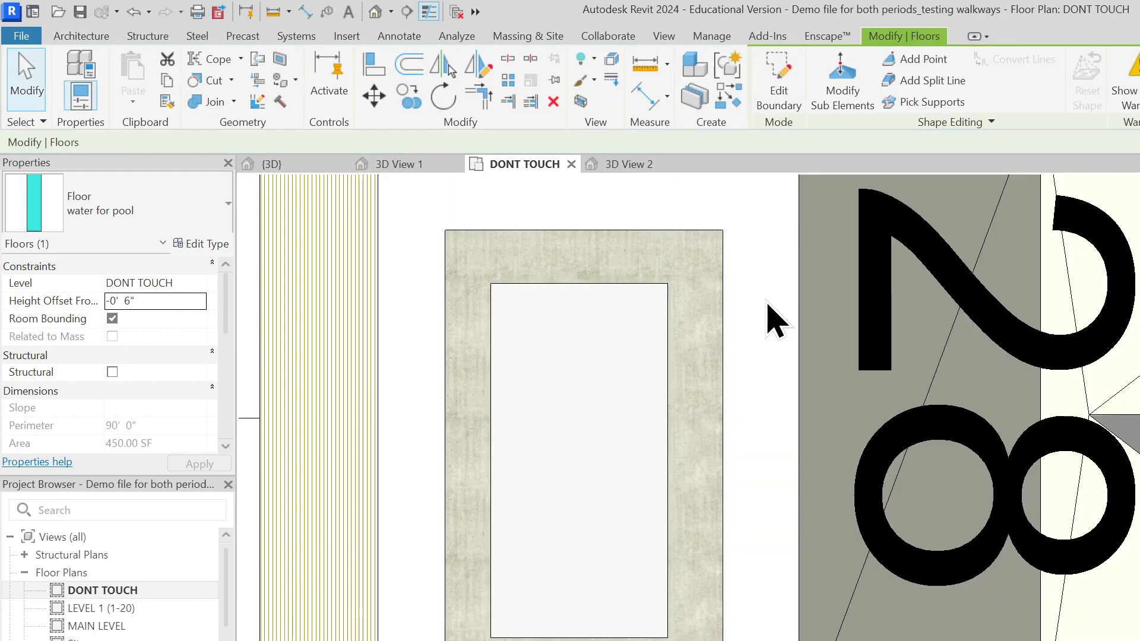
{"action": "left_click", "coordinate": [797, 307]}
- Examine the new pool's concrete border and inner opening against the grass terrain in the {3D} view
{"action": "scroll", "coordinate": [732, 361], "scroll_direction": "down", "scroll_amount": 2}
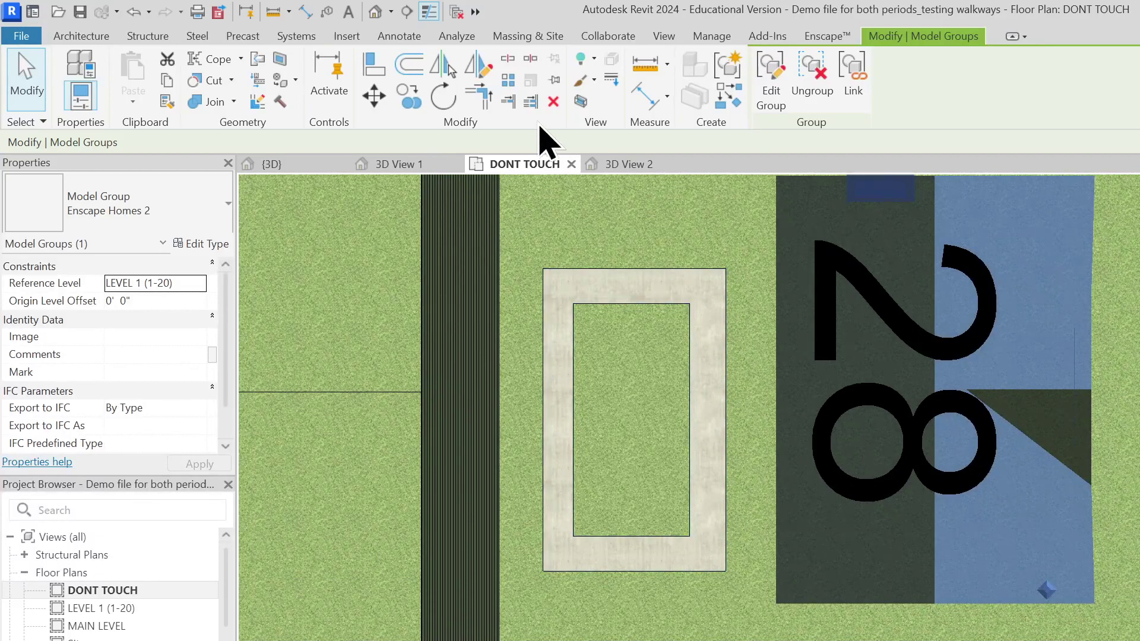
{"action": "left_click", "coordinate": [274, 166]}
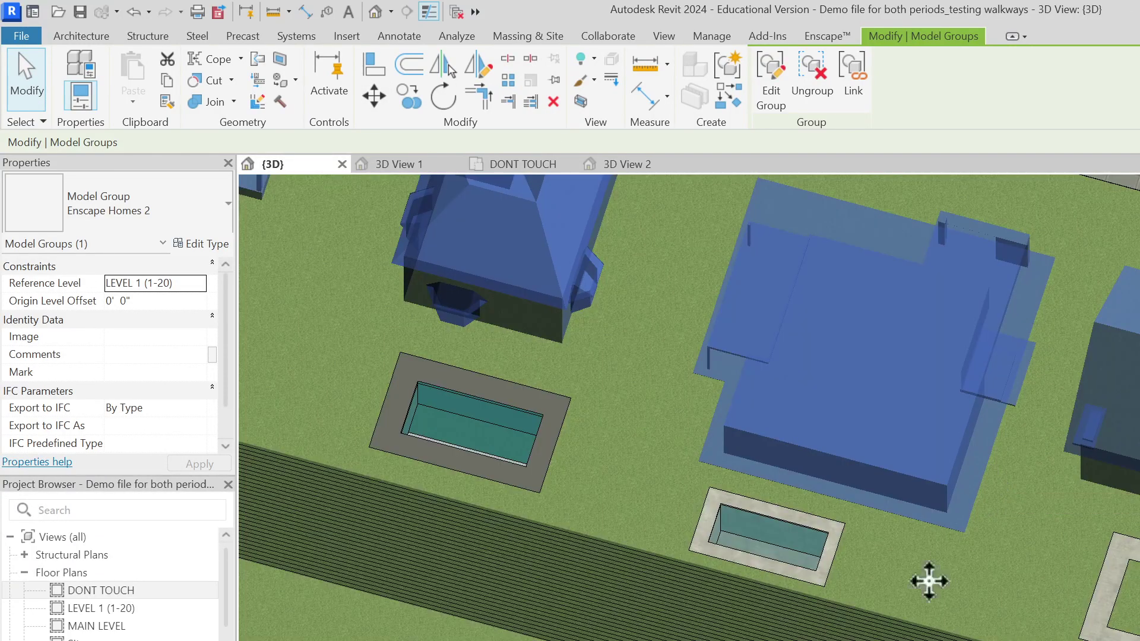
{"action": "middle_click_drag", "start_coordinate": [929, 581], "coordinate": [687, 465]}
{"action": "scroll", "coordinate": [794, 448], "scroll_direction": "up", "scroll_amount": 6}
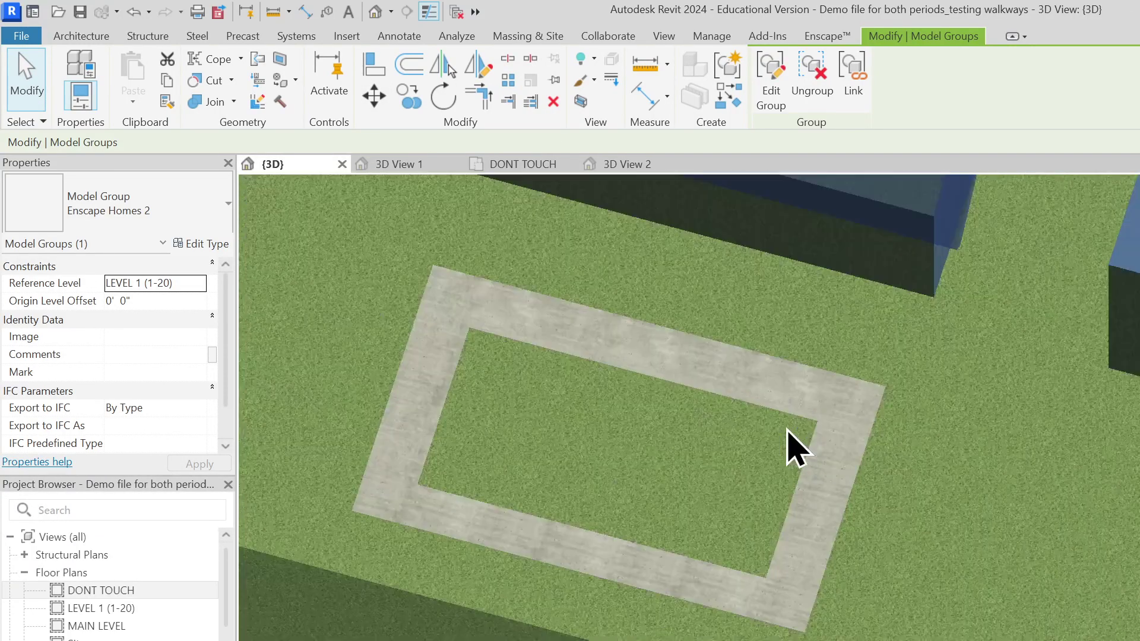
{"action": "scroll", "coordinate": [854, 440], "scroll_direction": "down", "scroll_amount": 3}
{"action": "left_click", "coordinate": [852, 409]}
{"action": "scroll", "coordinate": [730, 404], "scroll_direction": "down", "scroll_amount": 4}
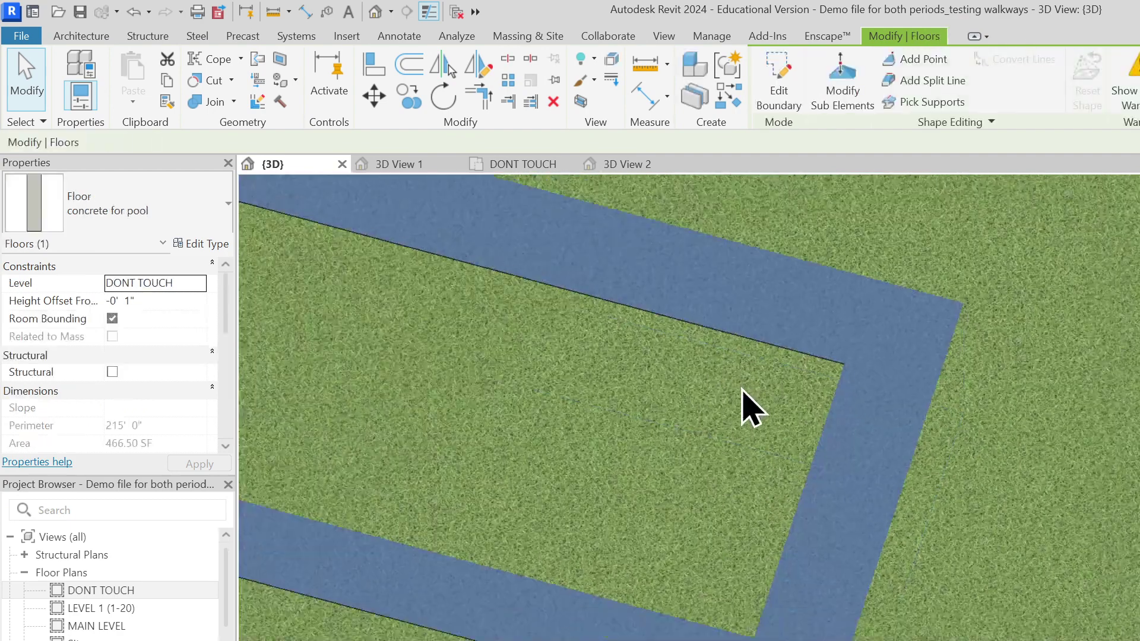
{"action": "scroll", "coordinate": [592, 422], "scroll_direction": "down", "scroll_amount": 4}
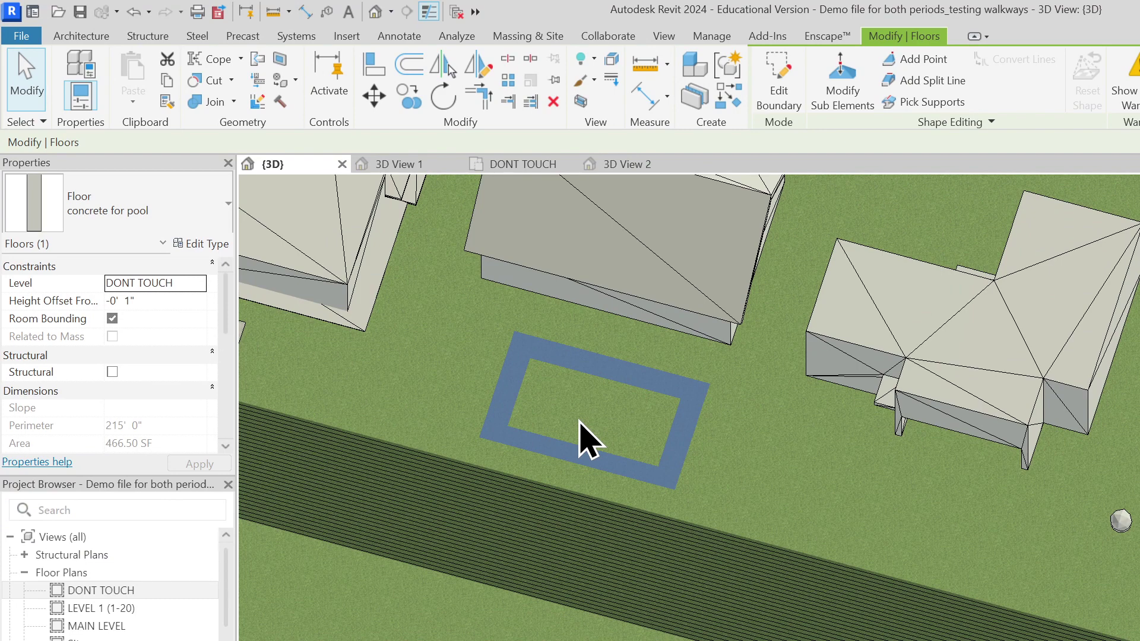
{"action": "middle_click_drag", "start_coordinate": [847, 463], "coordinate": [738, 412]}
{"action": "left_click", "coordinate": [580, 453]}
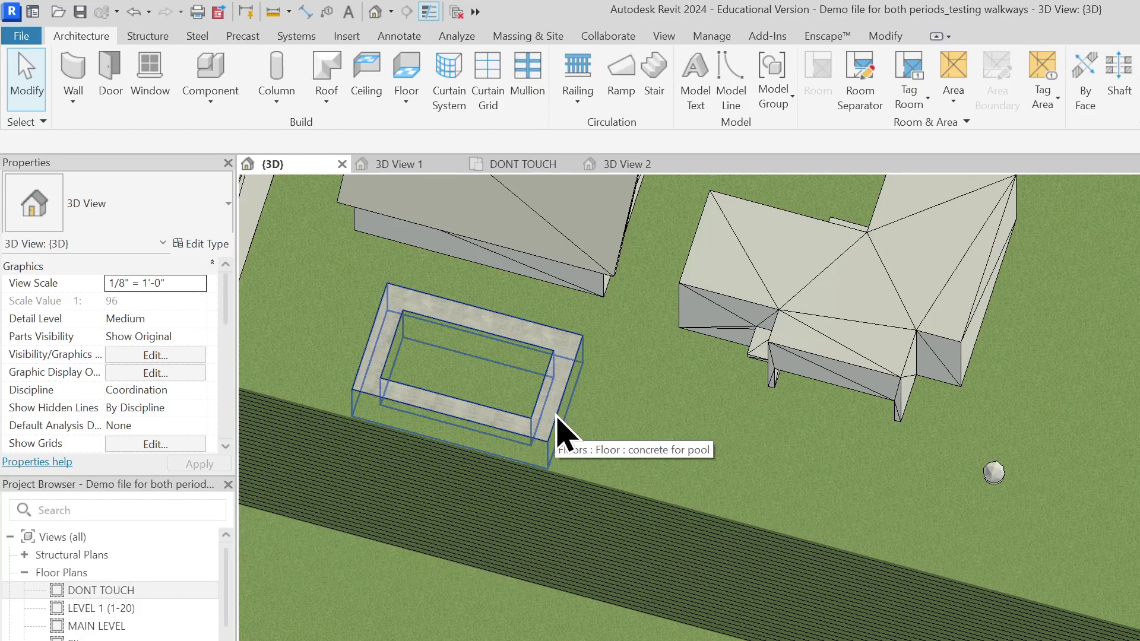
{"action": "left_click", "coordinate": [556, 422]}
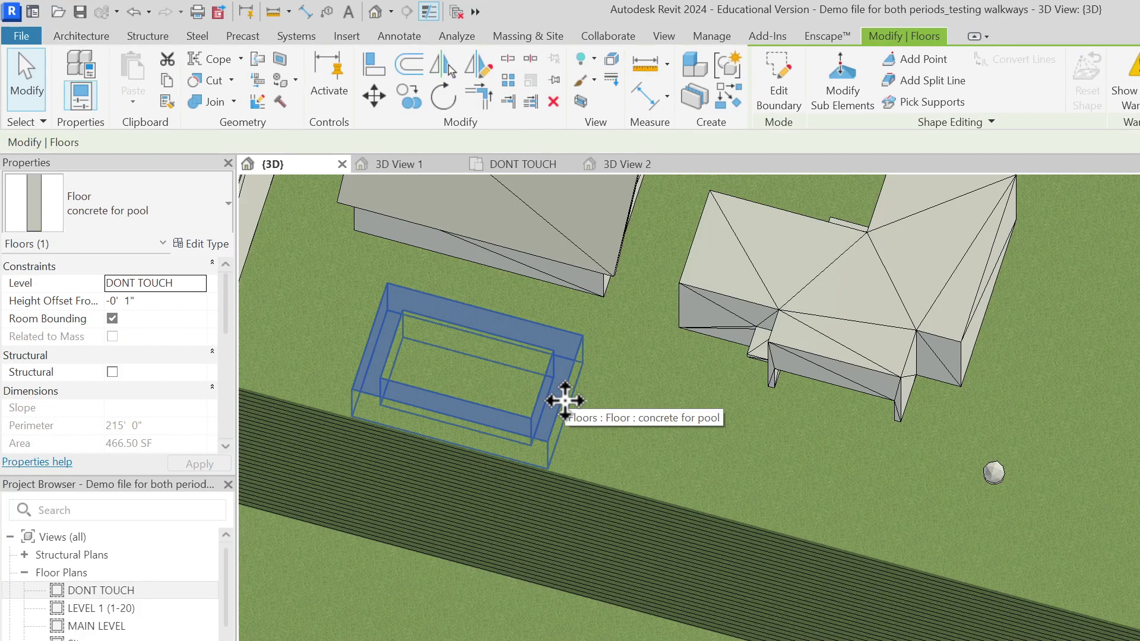
{"action": "left_click", "coordinate": [674, 437]}
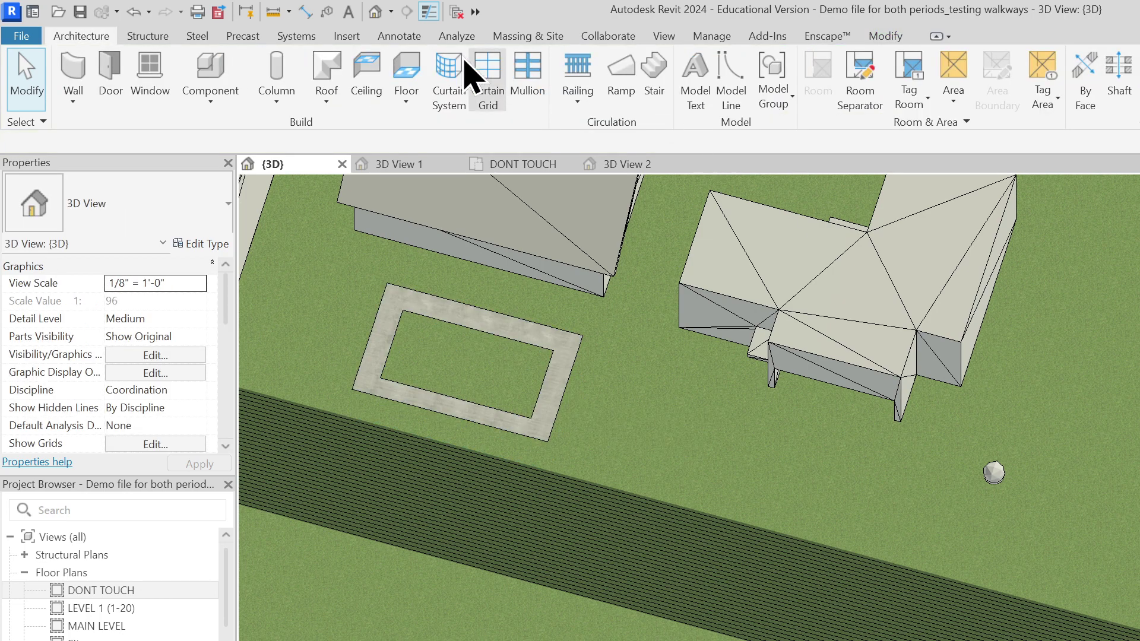
- Split the grass toposolid in the DONT TOUCH plan with a rectangle about 20' by 34' 6" running within the concrete border
{"action": "left_click", "coordinate": [887, 37]}
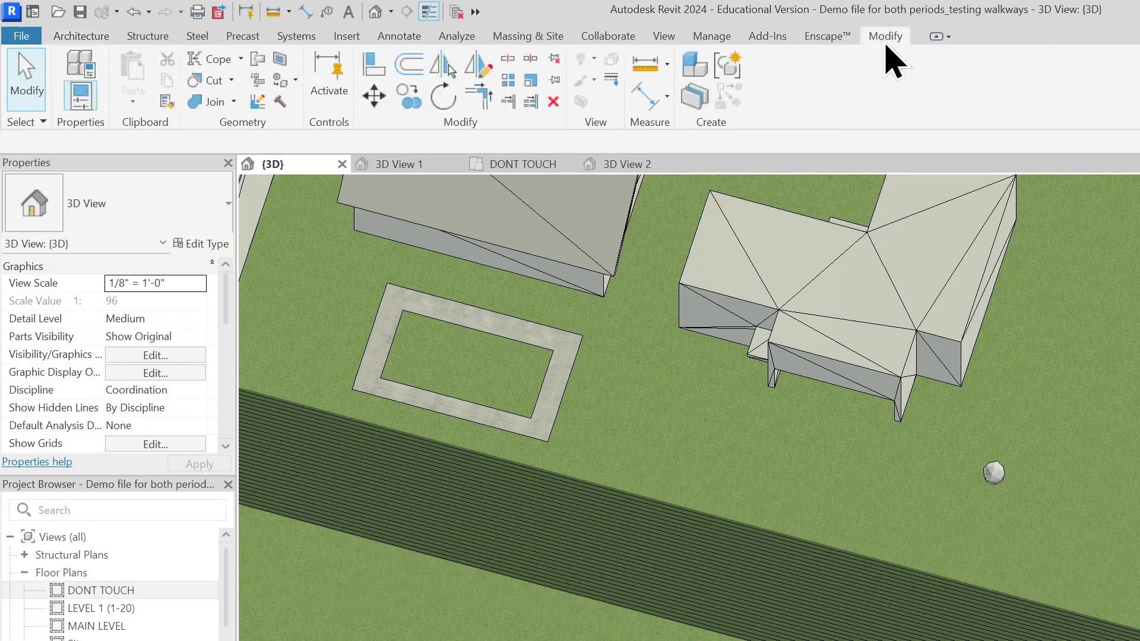
{"action": "left_click", "coordinate": [512, 62]}
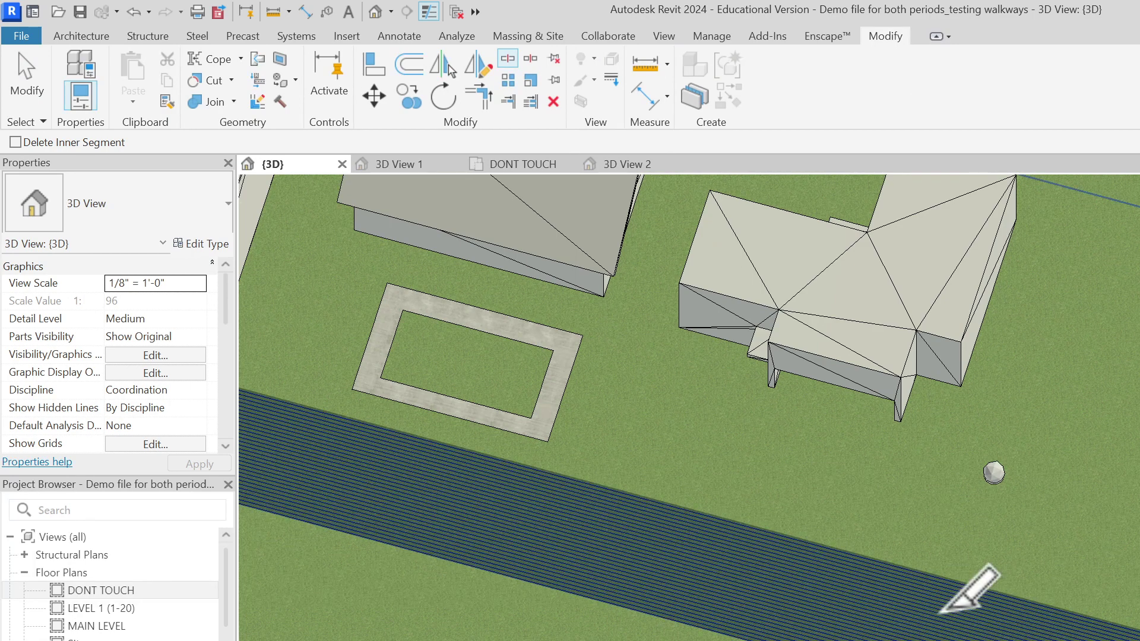
{"action": "key", "text": "Escape"}
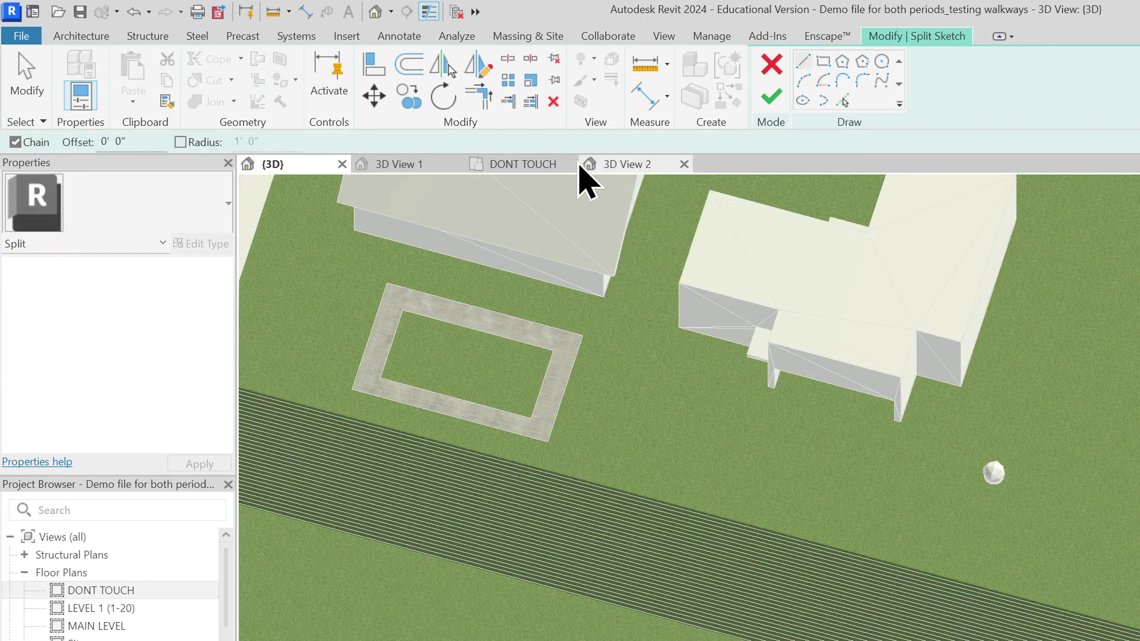
{"action": "left_click", "coordinate": [530, 165]}
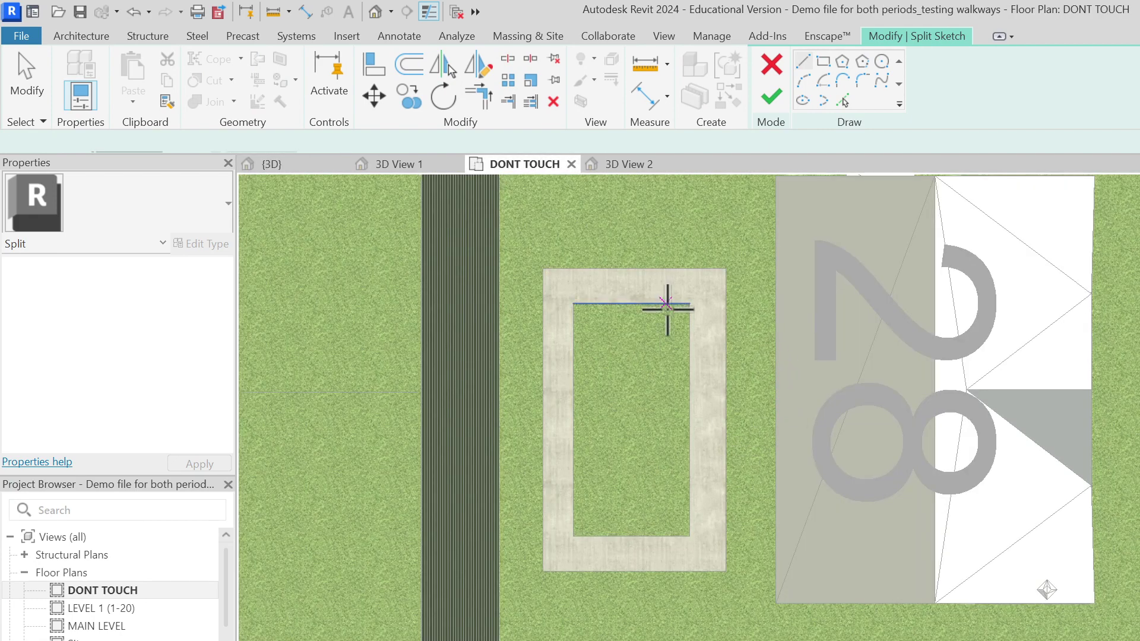
{"action": "scroll", "coordinate": [667, 306], "scroll_direction": "up", "scroll_amount": 2}
{"action": "left_click", "coordinate": [823, 61]}
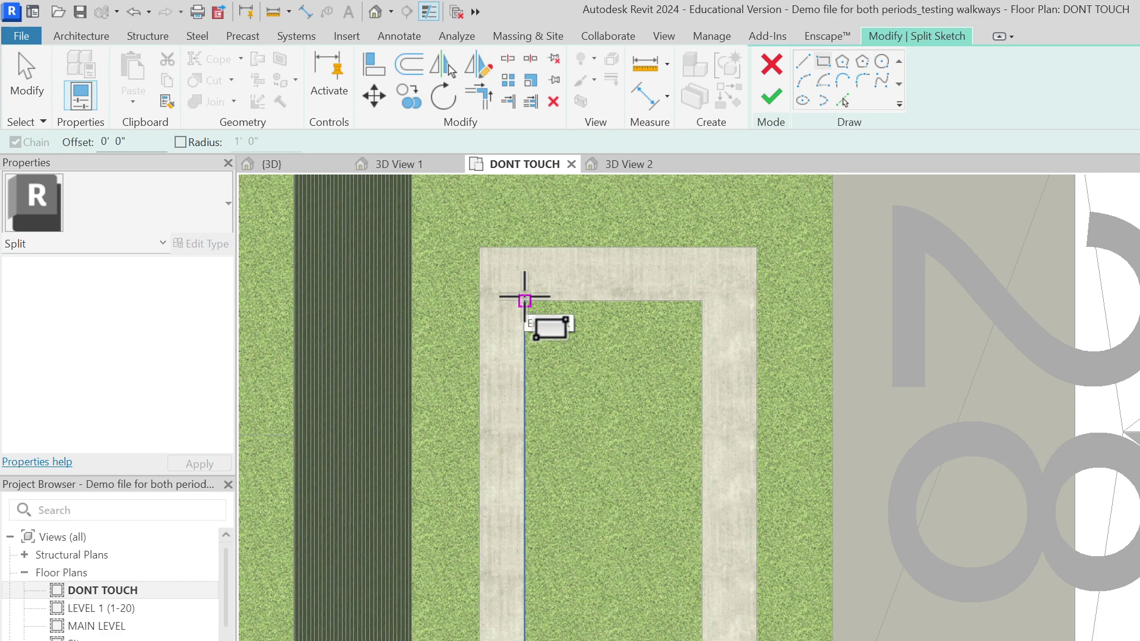
{"action": "left_click", "coordinate": [502, 270]}
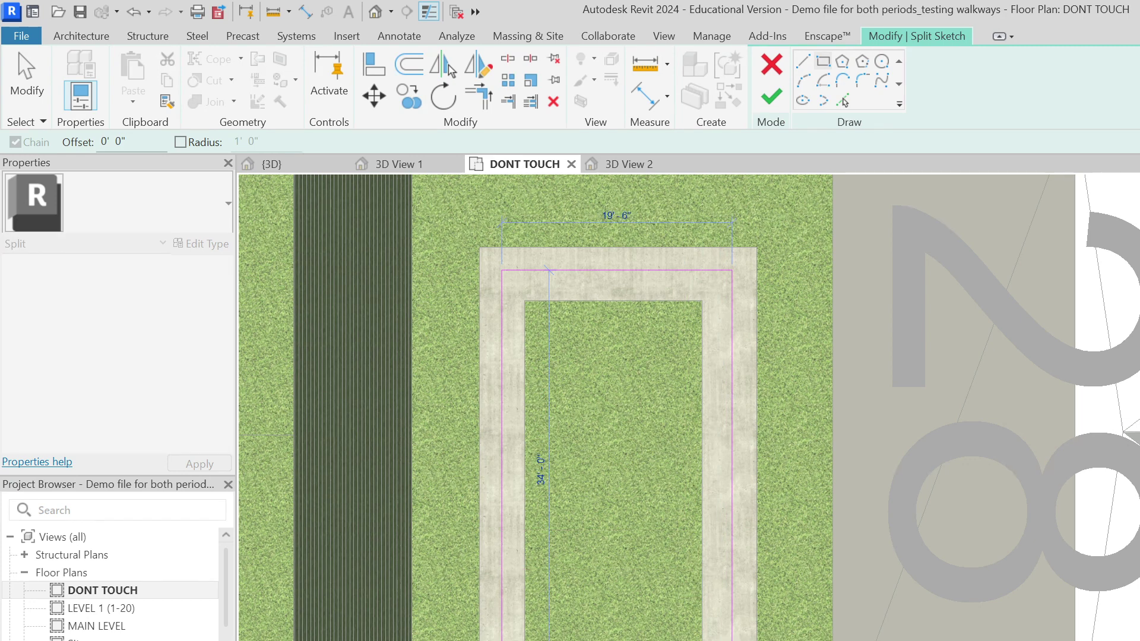
{"action": "left_click", "coordinate": [738, 640]}
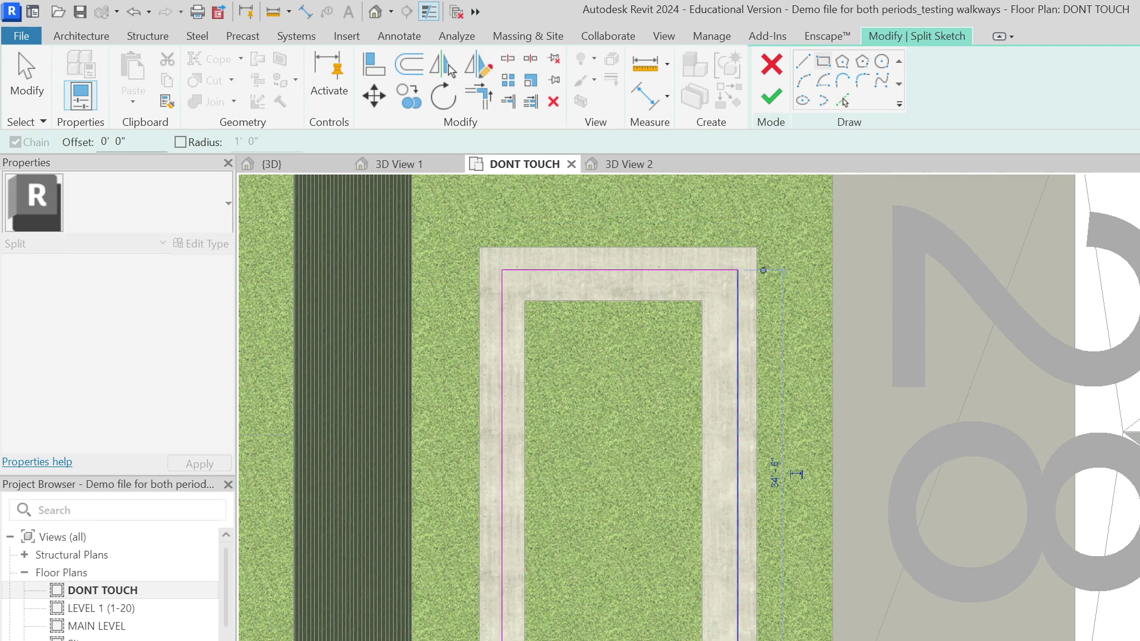
{"action": "left_click", "coordinate": [771, 97]}
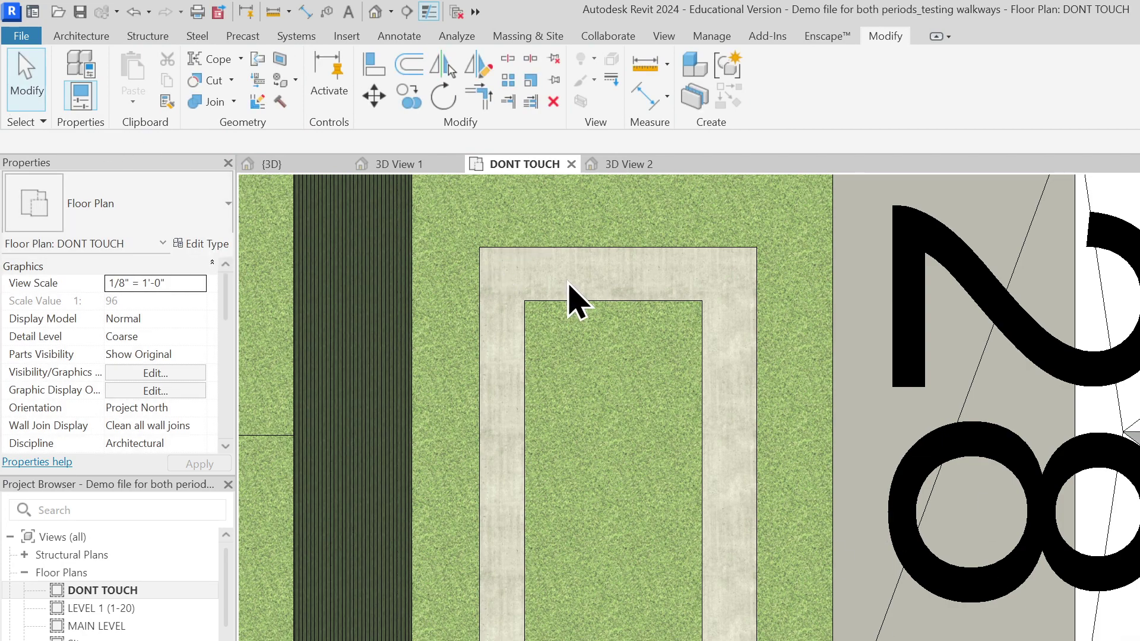
- Hide the concrete pool border in the plan and remove the split-off grass toposolid piece over the pool
{"action": "right_click", "coordinate": [570, 263]}
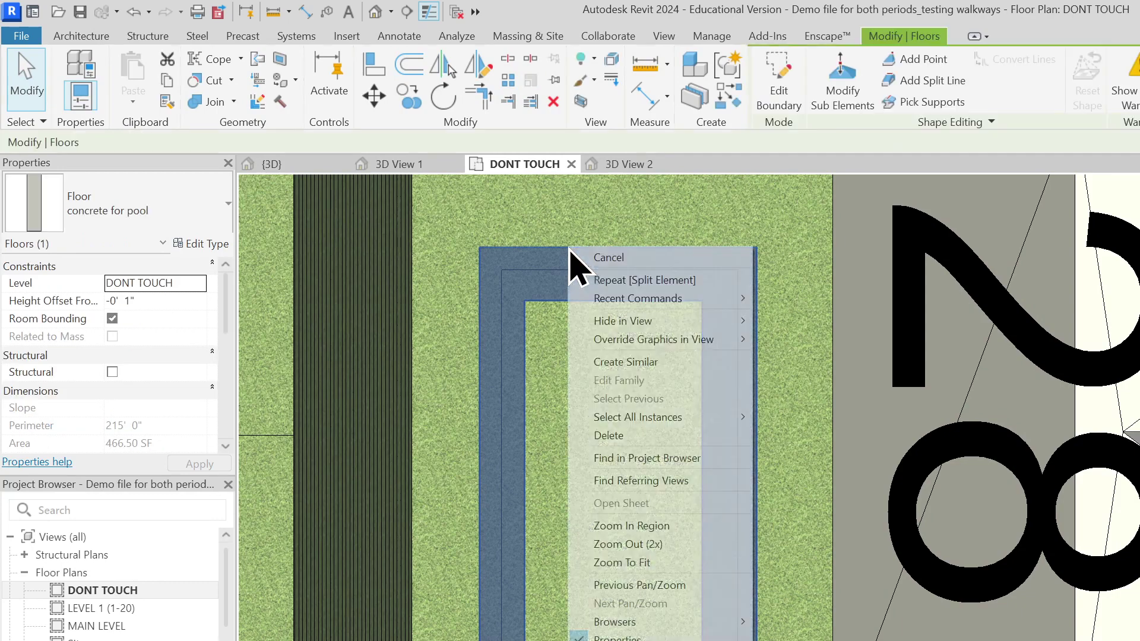
{"action": "mouse_move", "coordinate": [676, 321]}
{"action": "left_click", "coordinate": [792, 321]}
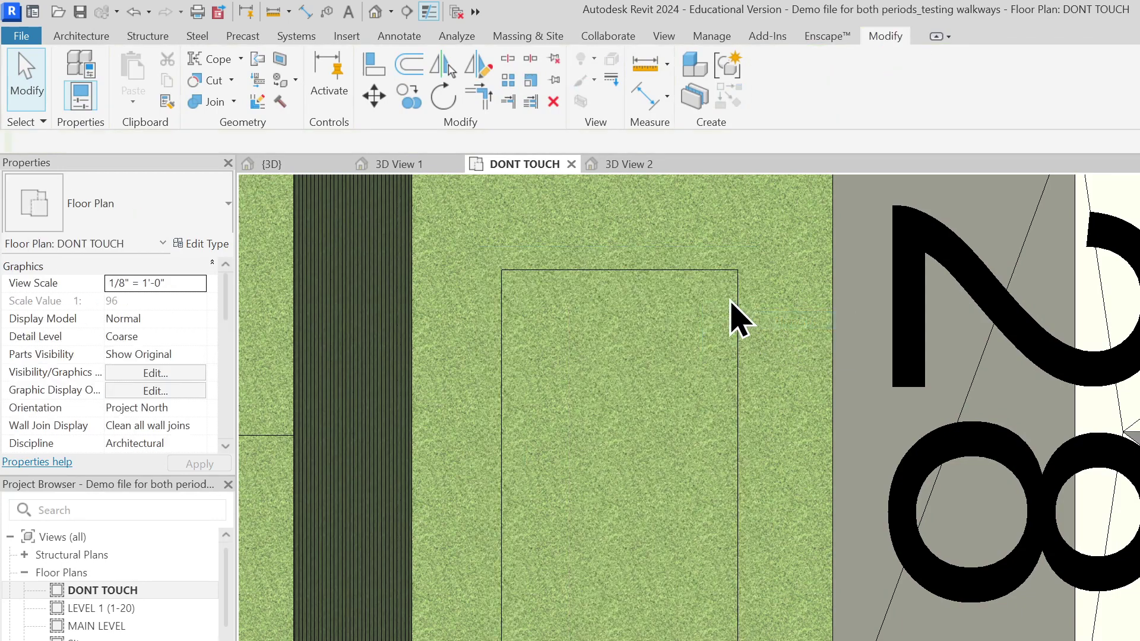
{"action": "left_click", "coordinate": [732, 273]}
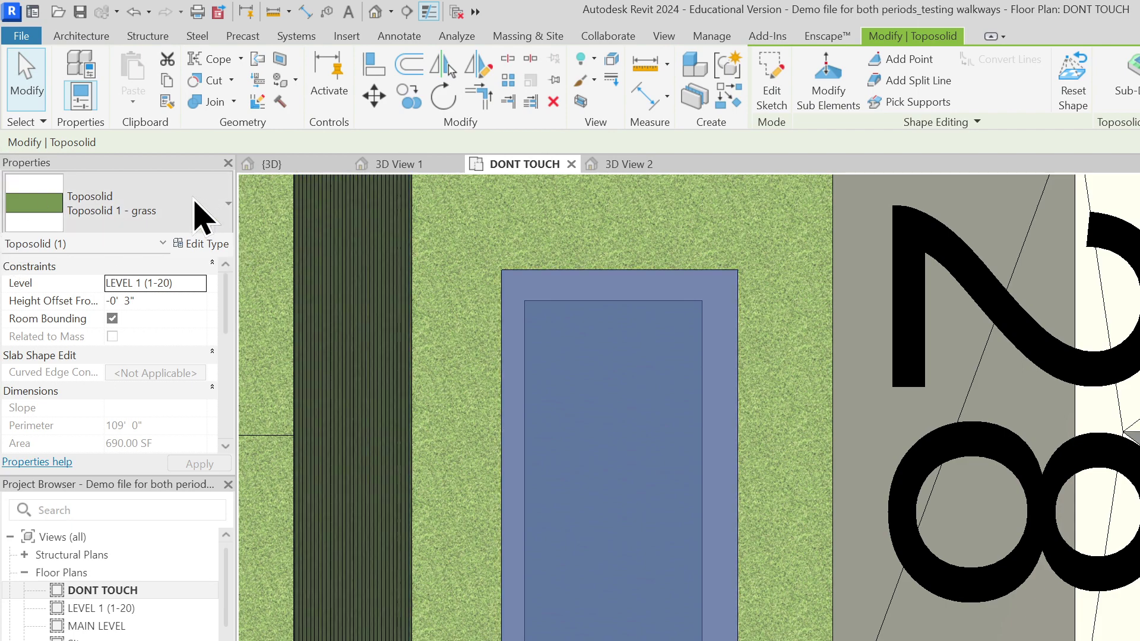
{"action": "key", "text": "Escape"}
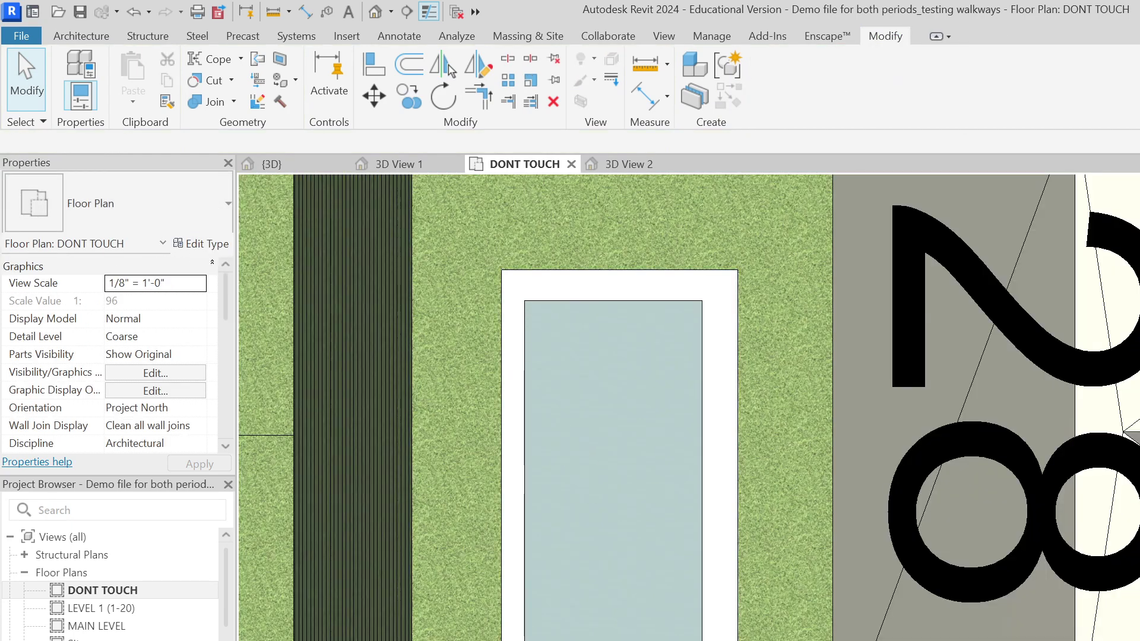
- Reveal the hidden elements in the plan, unhide the concrete pool border, and return to the normal display
{"action": "key", "text": "r"}
{"action": "key", "text": "h"}
{"action": "left_click", "coordinate": [703, 514]}
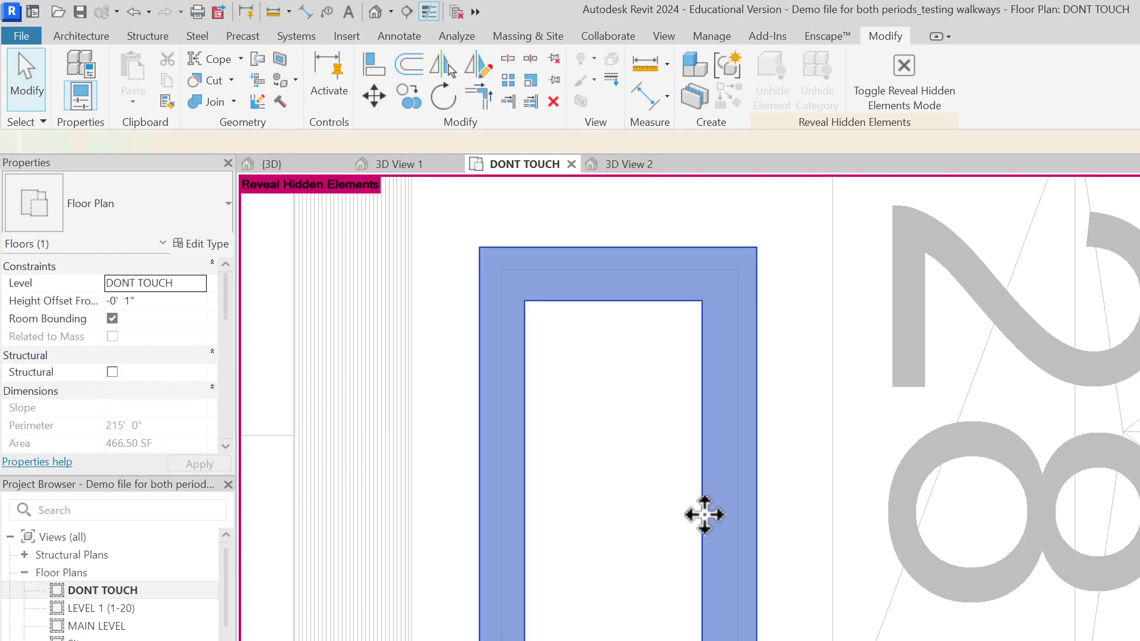
{"action": "right_click", "coordinate": [702, 514]}
{"action": "mouse_move", "coordinate": [721, 371]}
{"action": "left_click", "coordinate": [823, 372]}
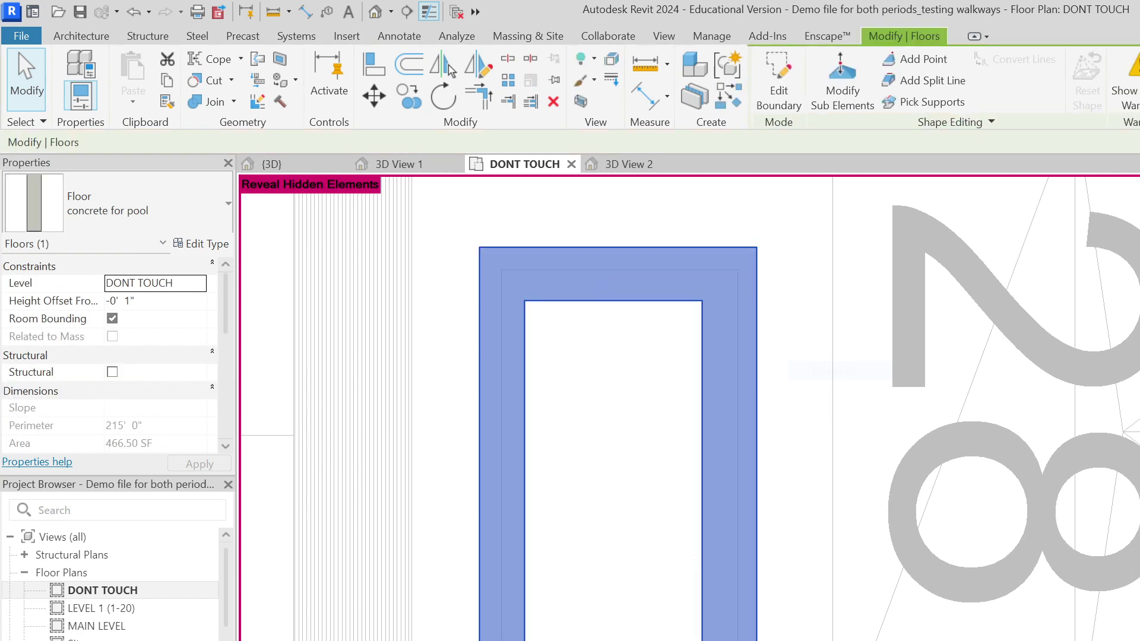
{"action": "key", "text": "r"}
{"action": "key", "text": "h"}
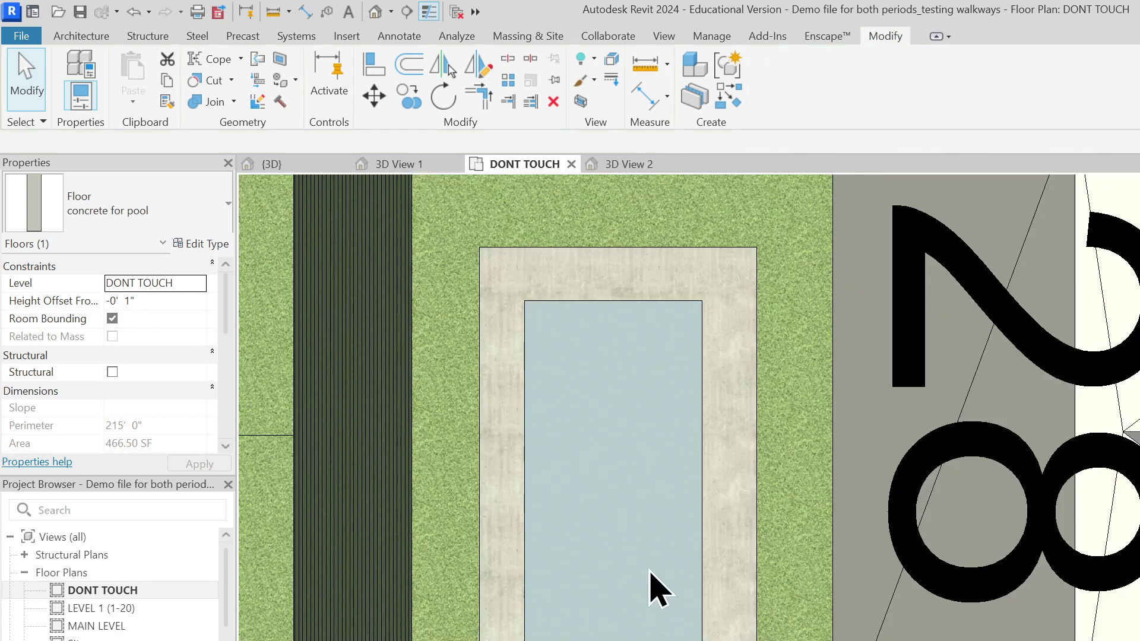
{"action": "key", "text": "Escape"}
- Start a new floor of type "concrete for pool" with a height offset of -12' from the DONT TOUCH level
{"action": "scroll", "coordinate": [653, 573], "scroll_direction": "down", "scroll_amount": 2}
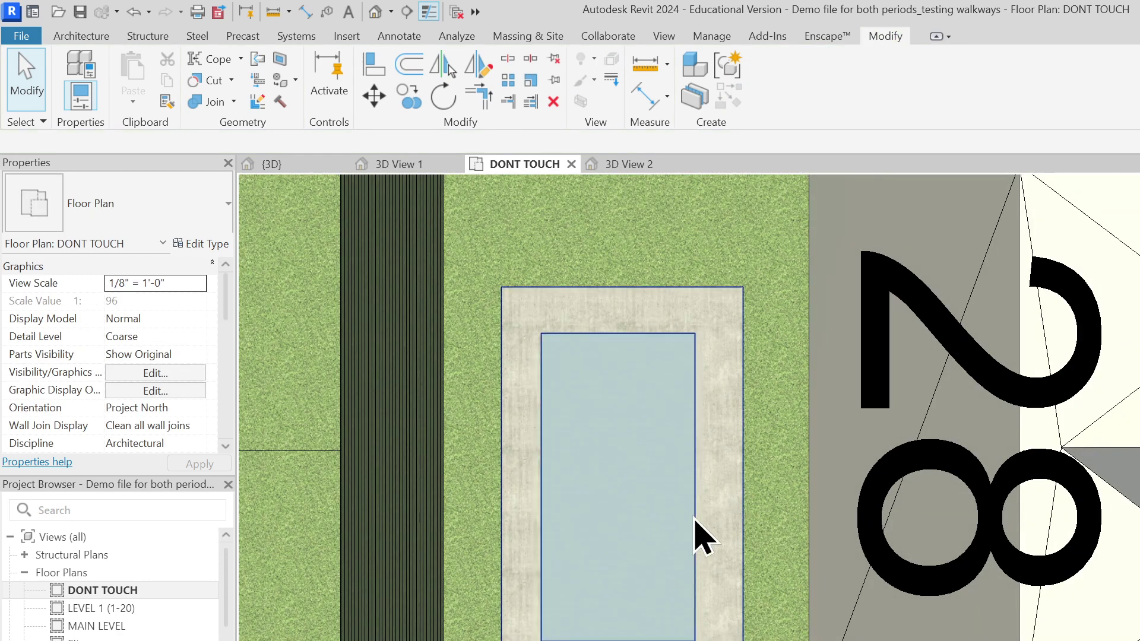
{"action": "middle_click_drag", "start_coordinate": [736, 537], "coordinate": [768, 542]}
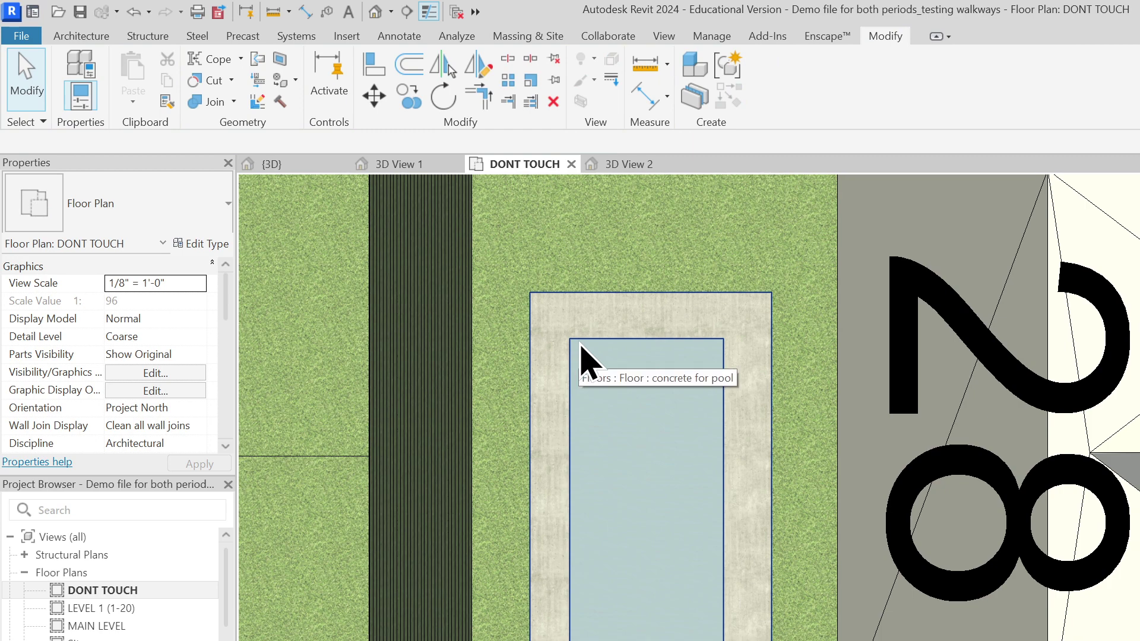
{"action": "left_click", "coordinate": [90, 42]}
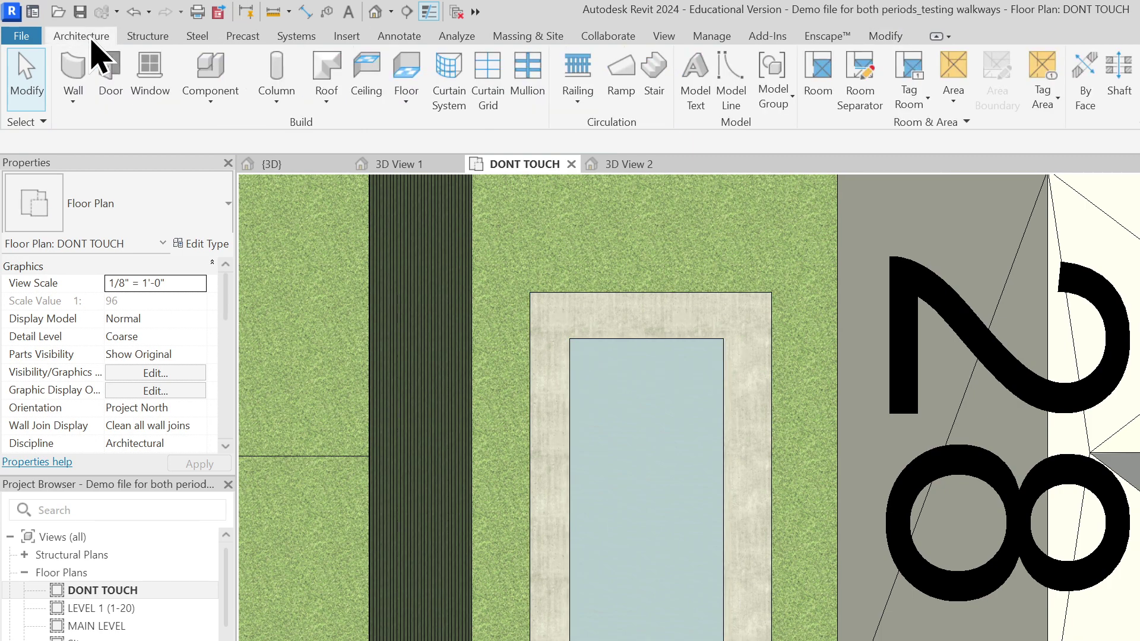
{"action": "left_click", "coordinate": [410, 65]}
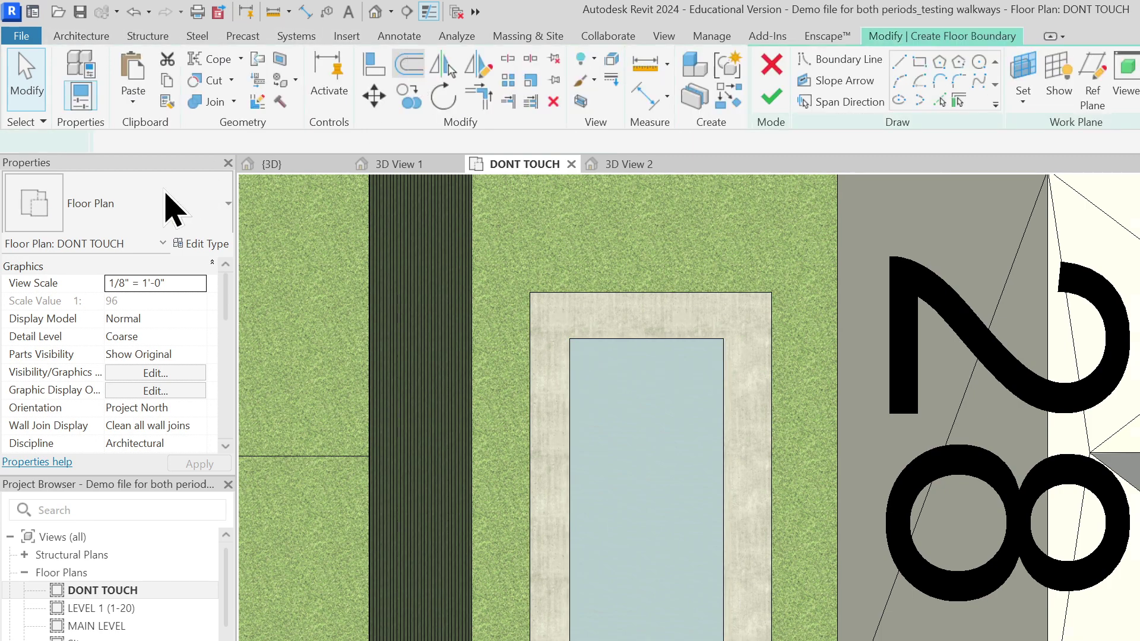
{"action": "left_click", "coordinate": [155, 214]}
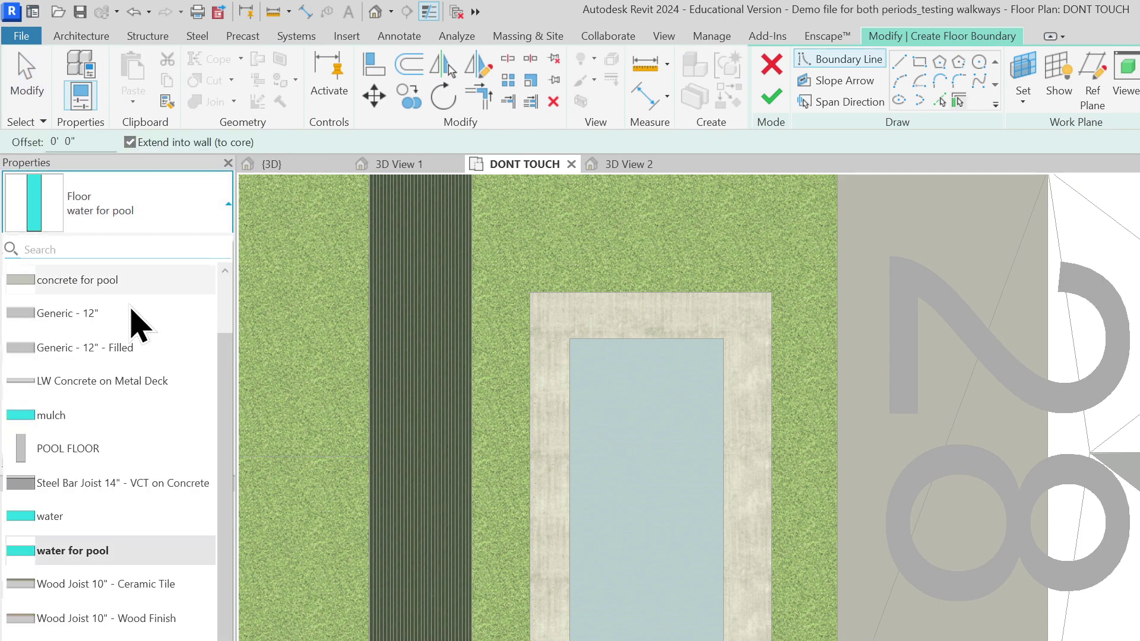
{"action": "left_click", "coordinate": [143, 282]}
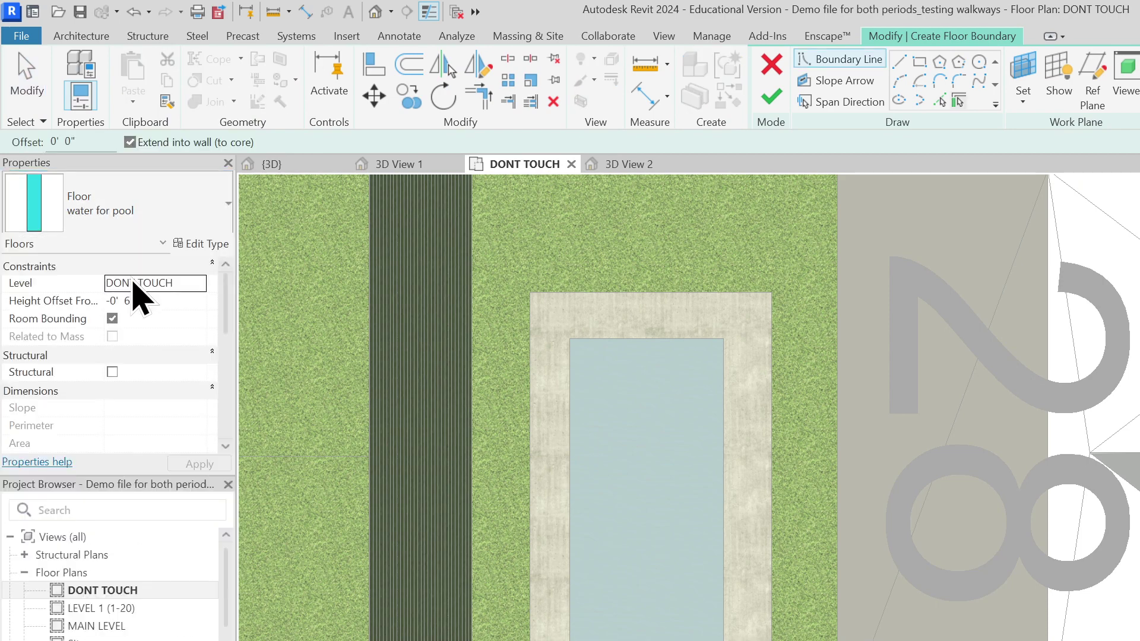
{"action": "left_click", "coordinate": [163, 301]}
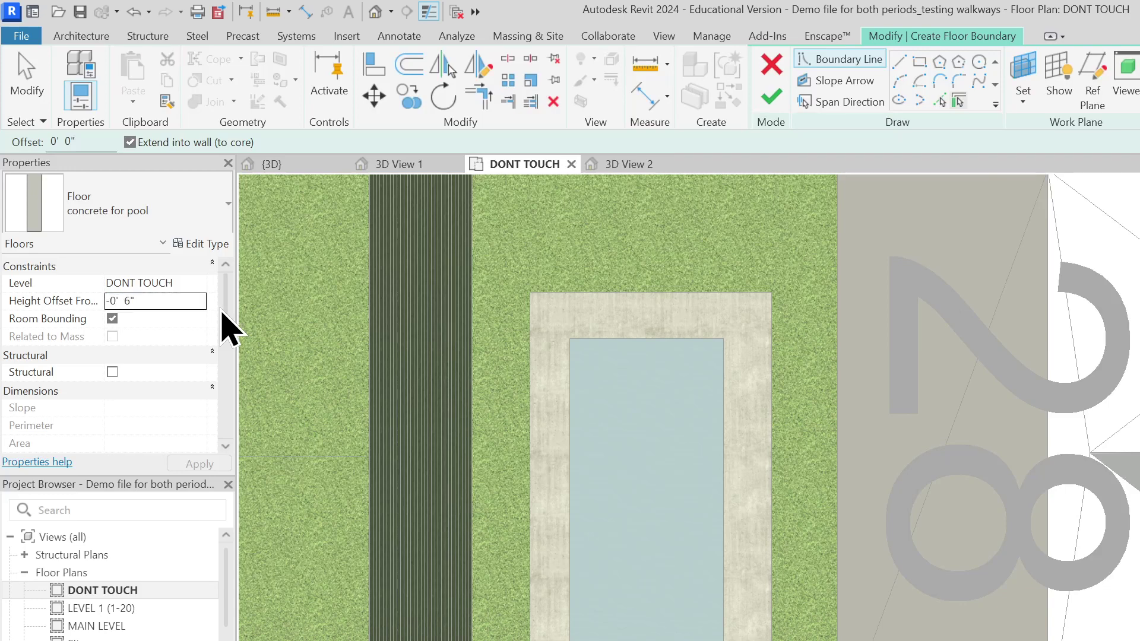
{"action": "left_click", "coordinate": [179, 299]}
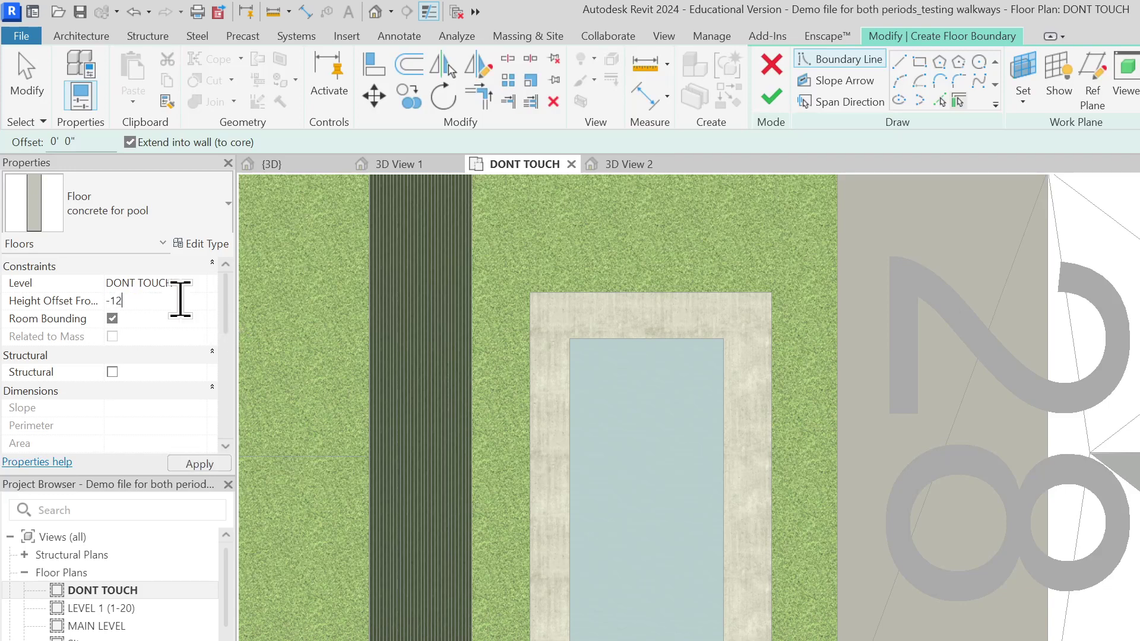
- Sketch the pool-bottom floor as a 15' by 30' rectangle along the border's inner opening and finish the sketch
{"action": "left_click", "coordinate": [919, 62]}
{"action": "left_click", "coordinate": [570, 339]}
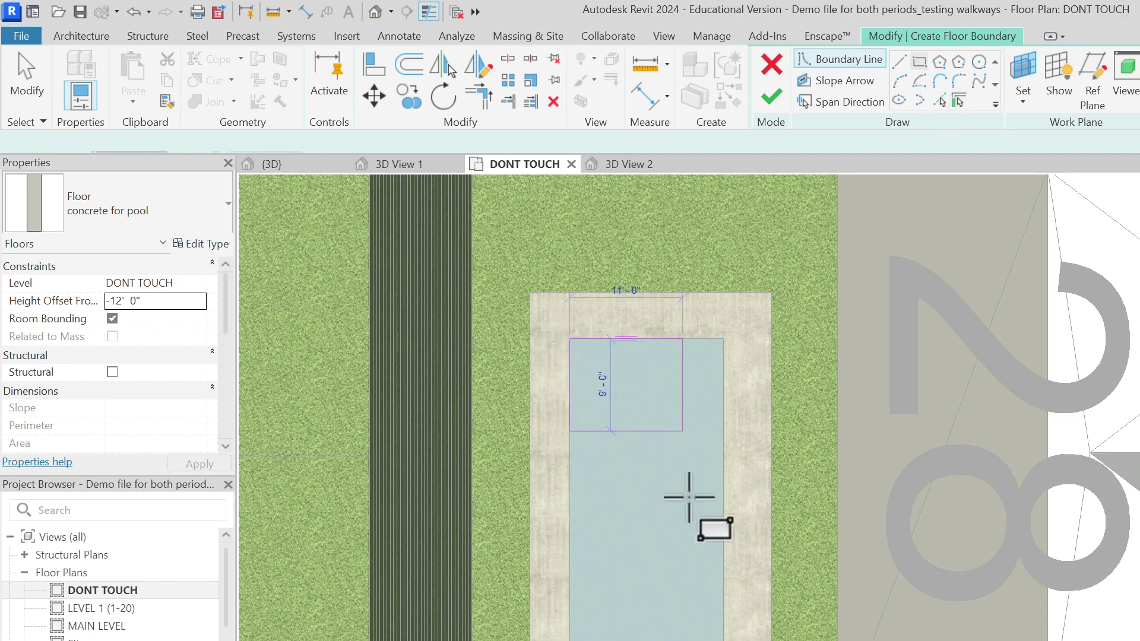
{"action": "left_click", "coordinate": [746, 563]}
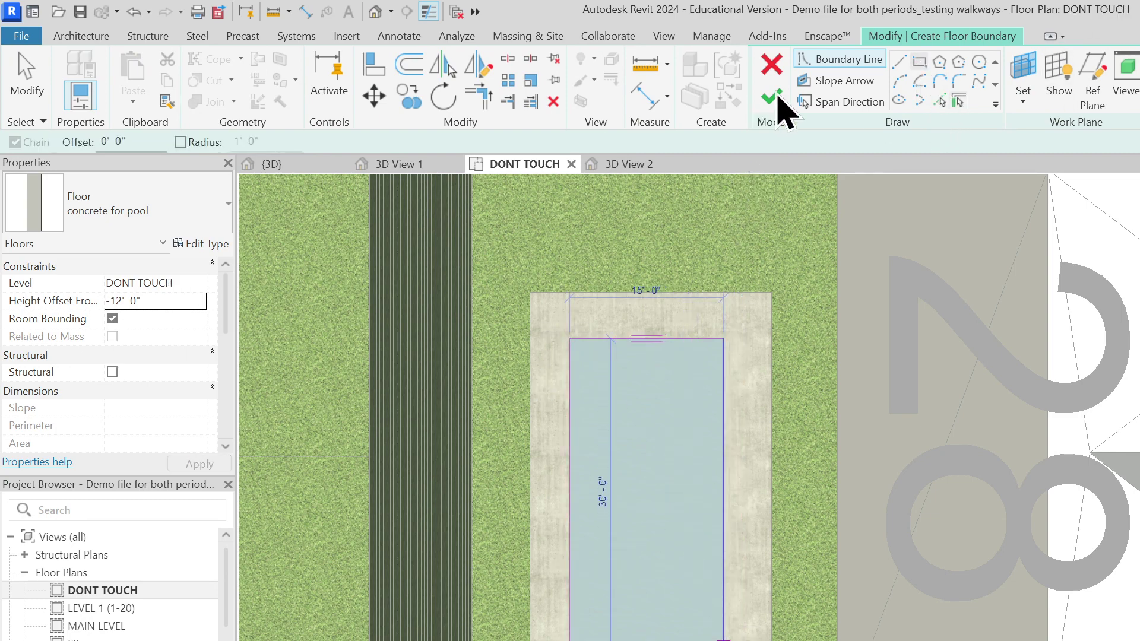
{"action": "left_click", "coordinate": [777, 102]}
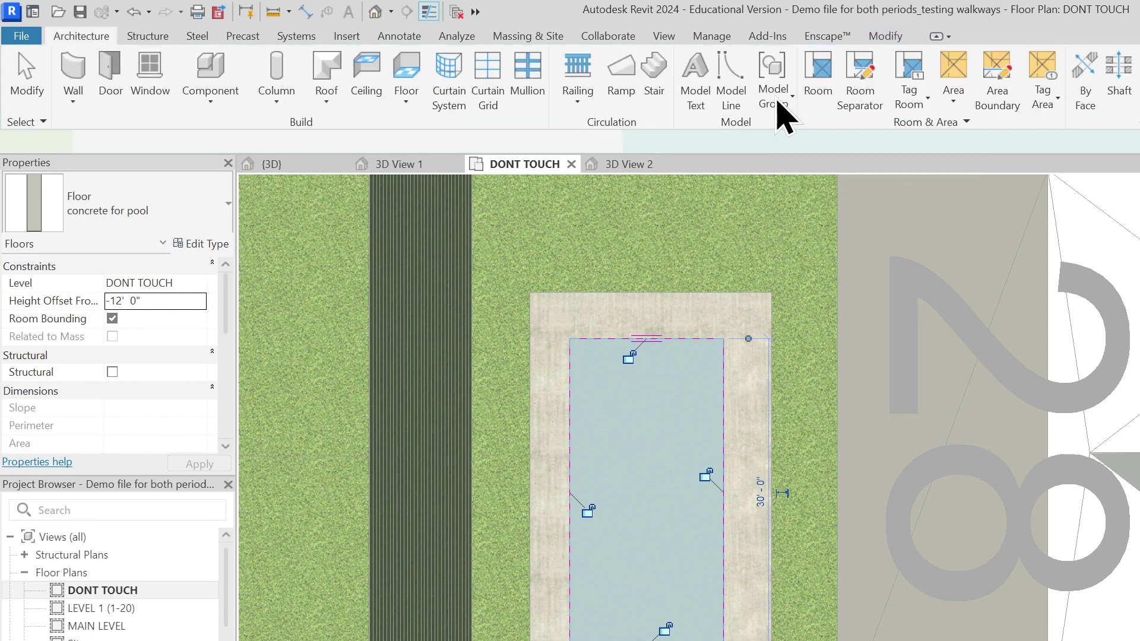
{"action": "key", "text": "Escape"}
- Resume Enscape's live updates and examine the new pool's water, concrete border and surrounding grass in the rendered view
{"action": "left_click", "coordinate": [824, 37]}
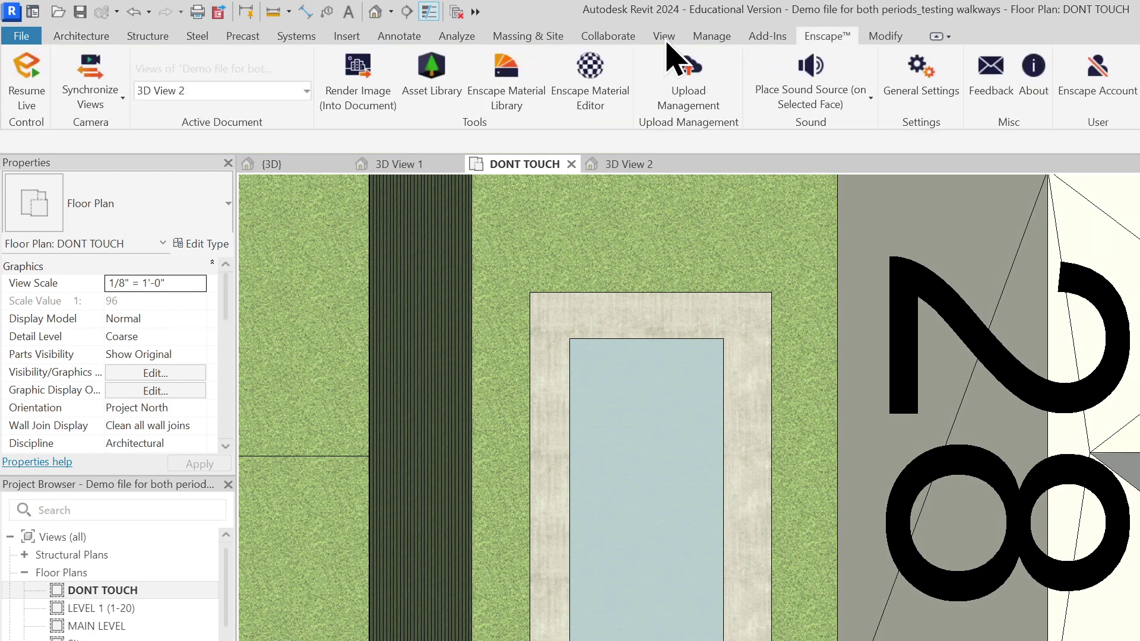
{"action": "left_click", "coordinate": [13, 98]}
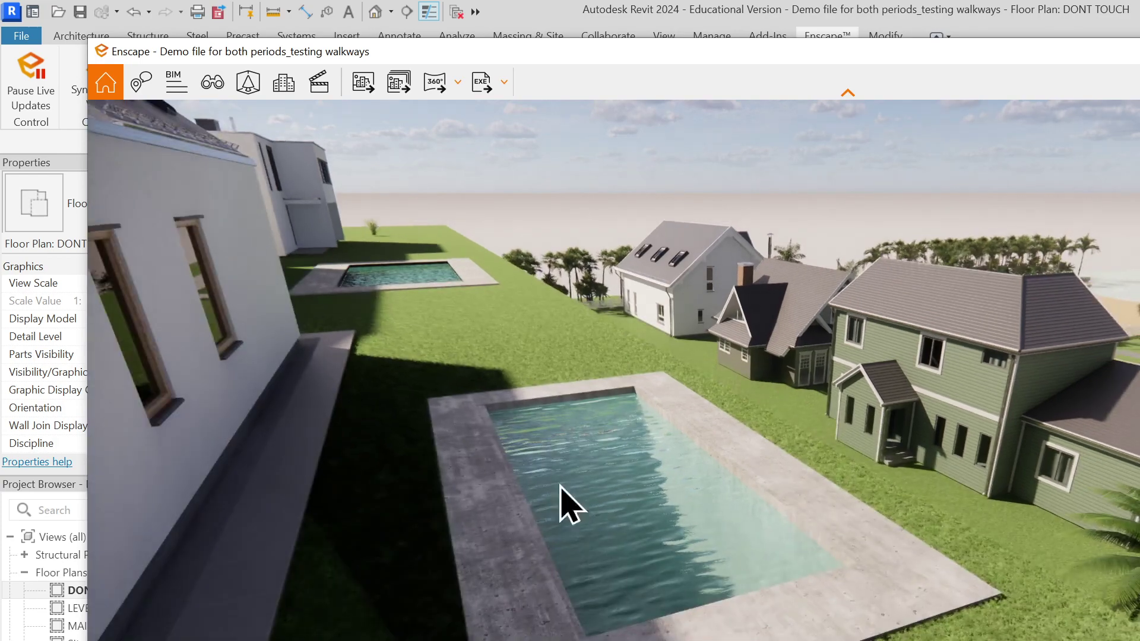
{"action": "right_click_drag", "start_coordinate": [655, 489], "coordinate": [926, 220]}
{"action": "middle_click_drag", "start_coordinate": [694, 196], "coordinate": [727, 401]}
{"action": "scroll", "coordinate": [824, 198], "scroll_direction": "up", "scroll_amount": 4}
{"action": "scroll", "coordinate": [825, 199], "scroll_direction": "up", "scroll_amount": 5}
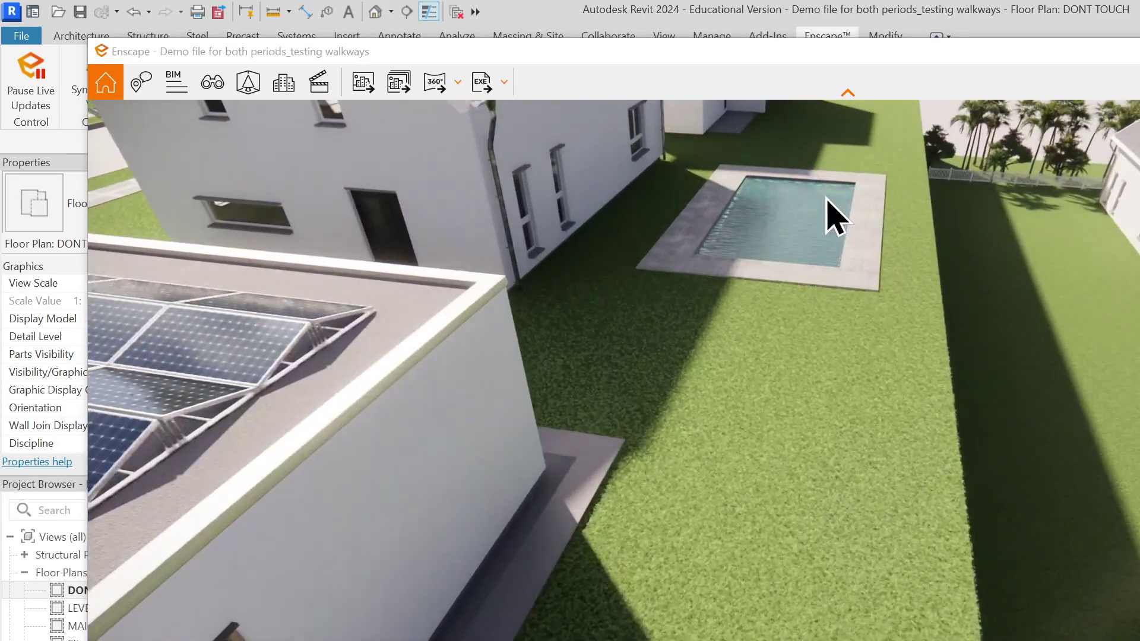
{"action": "scroll", "coordinate": [830, 220], "scroll_direction": "down", "scroll_amount": 5}
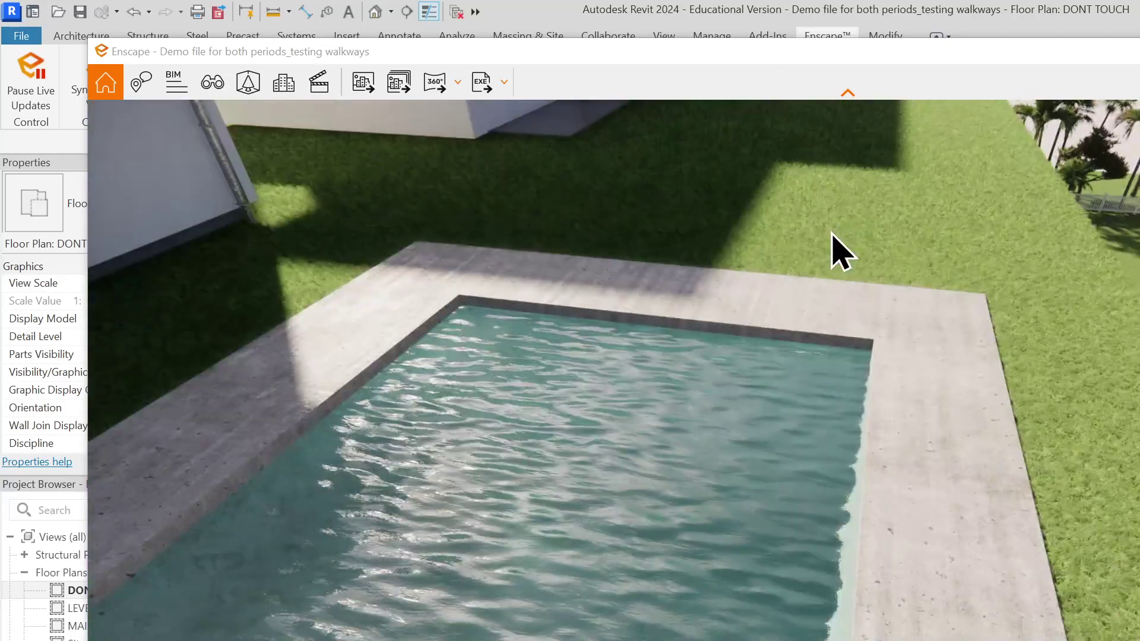
{"action": "right_click_drag", "start_coordinate": [740, 577], "coordinate": [681, 511]}
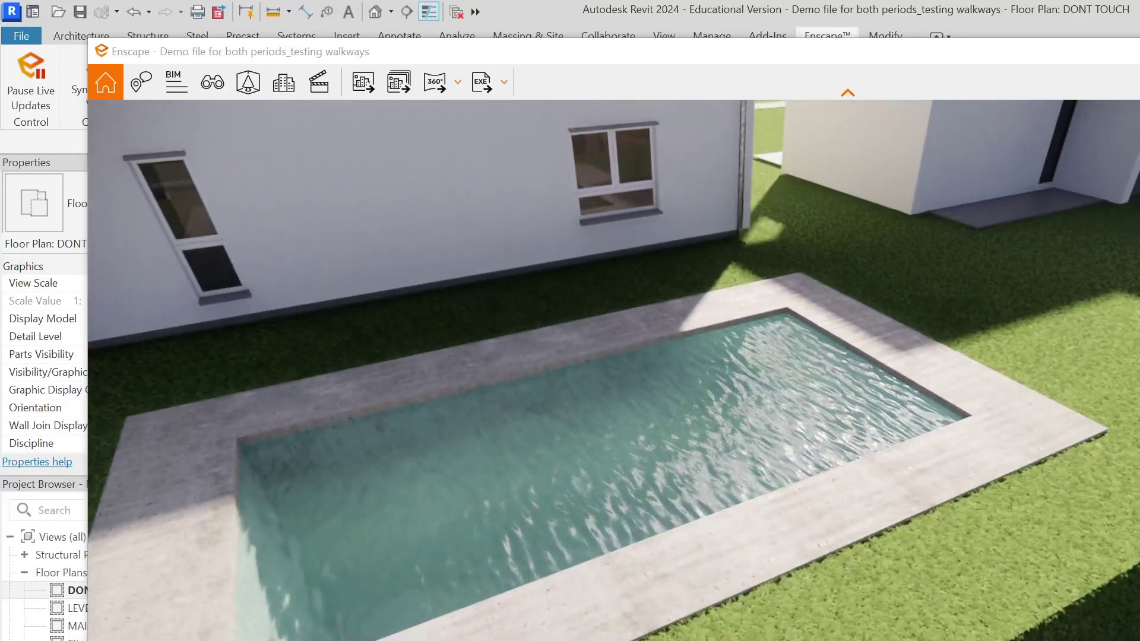
{"action": "key", "text": "alt+Tab"}
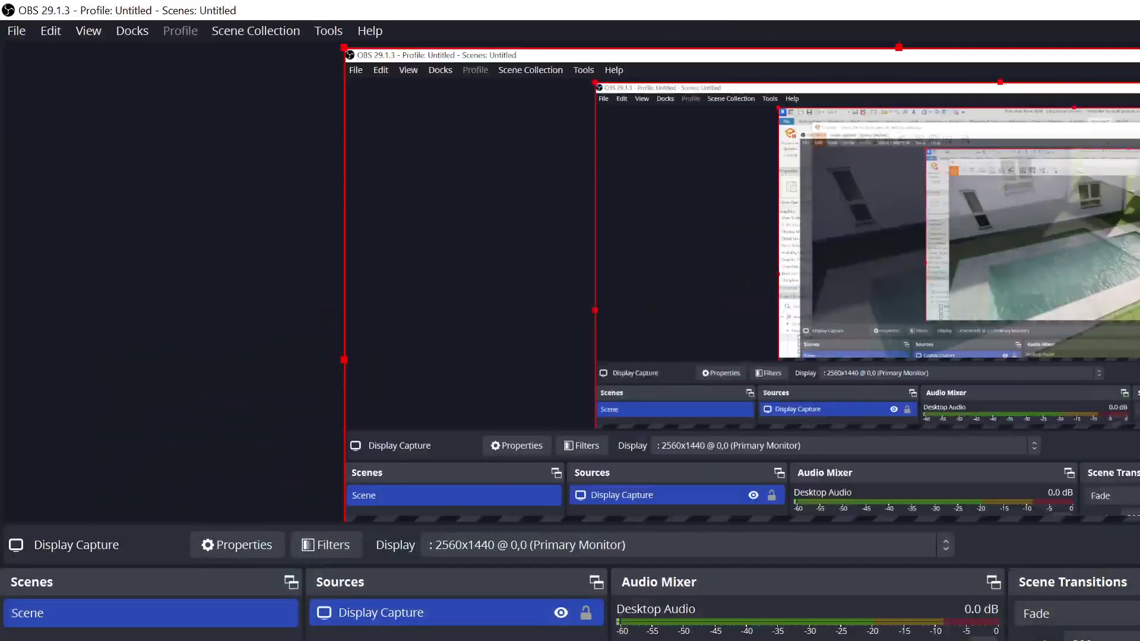